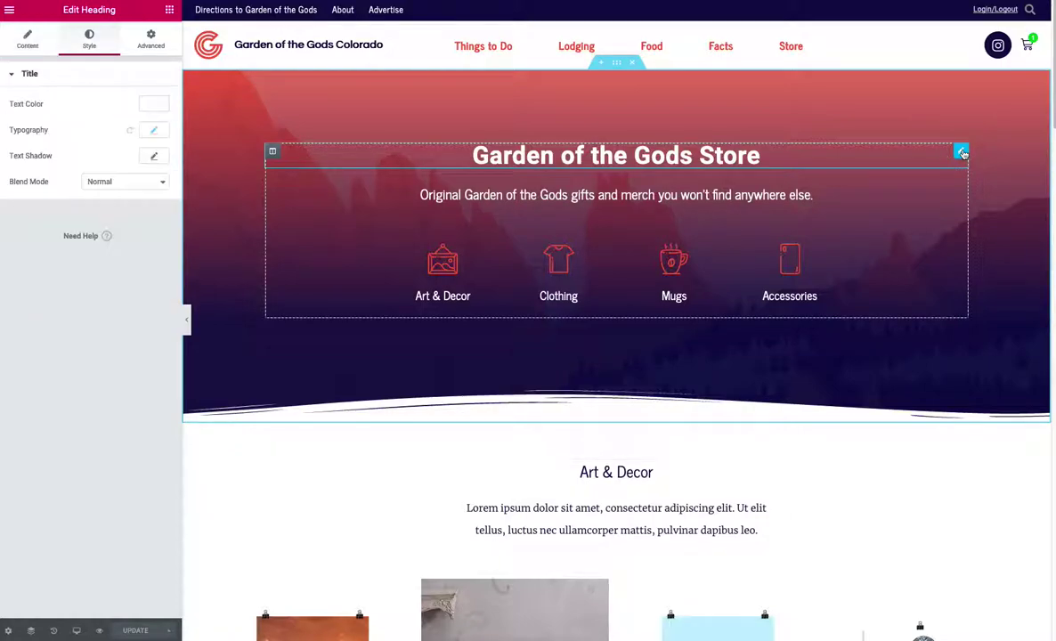
- Examine the font families available in the typography settings of the "Garden of the Gods Store" heading
left_click(153, 130)
left_click(156, 165)
mouse_move(153, 196)
left_mouse_down()
mouse_move(156, 208)
mouse_move(157, 198)
left_mouse_up()
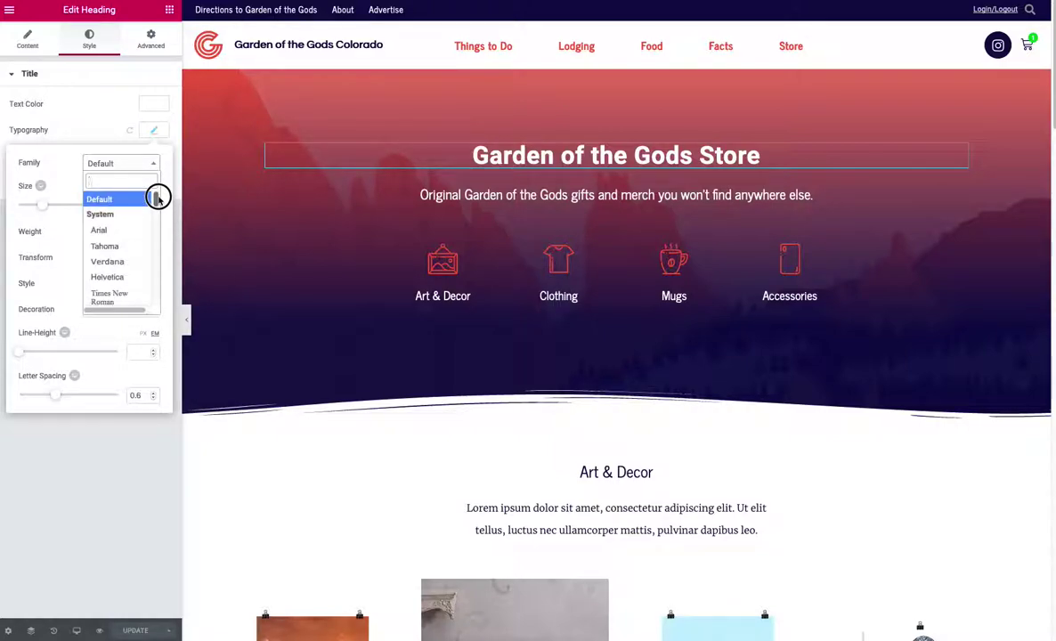
scroll(131, 233, "down", 3)
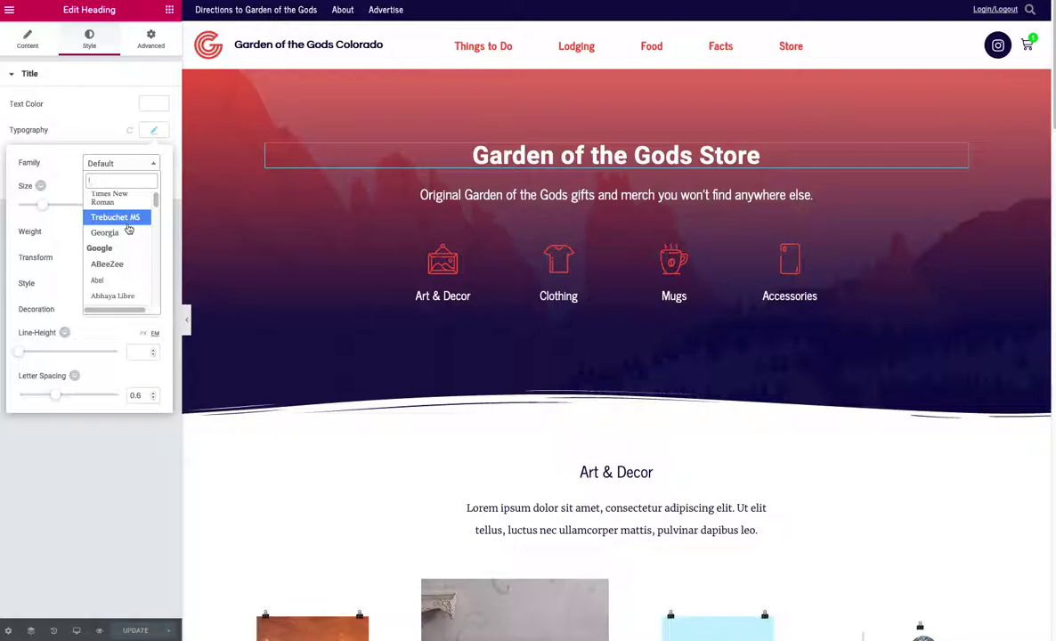
scroll(120, 247, "down", 5)
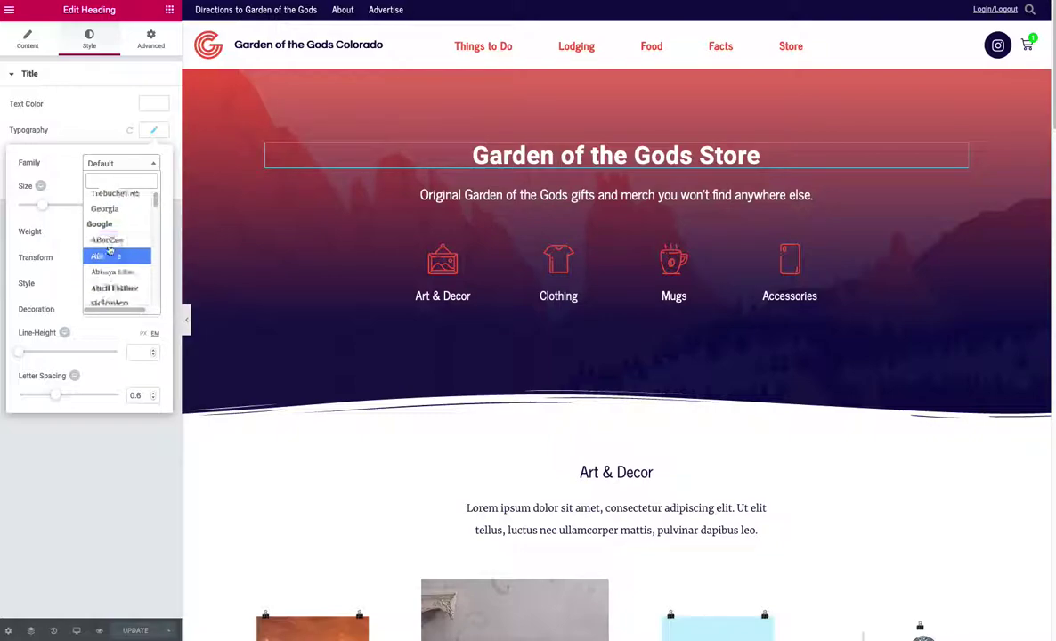
scroll(106, 242, "down", 5)
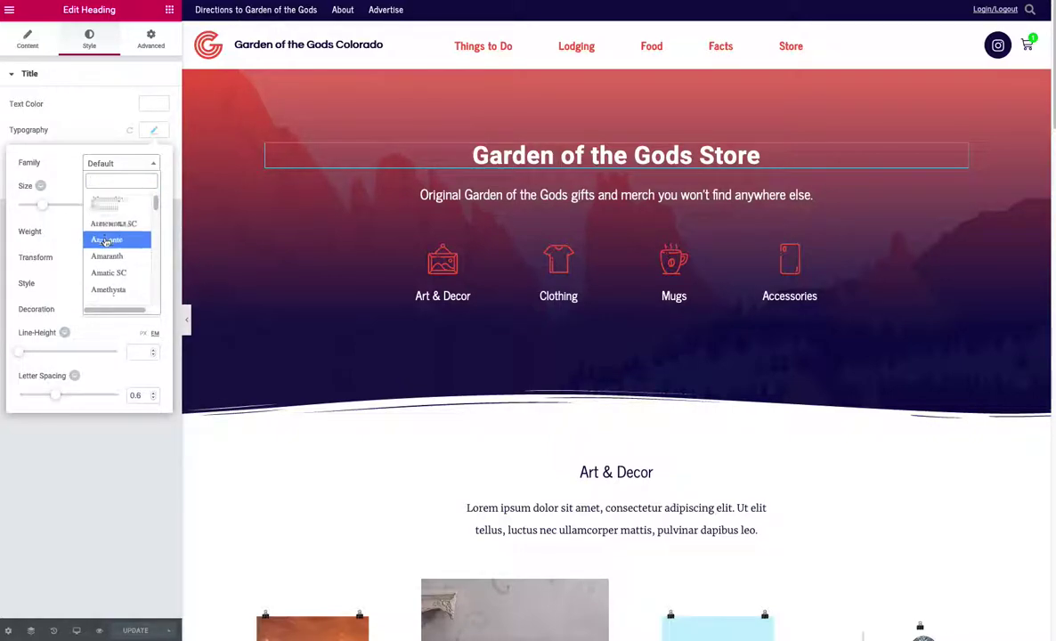
left_click(126, 559)
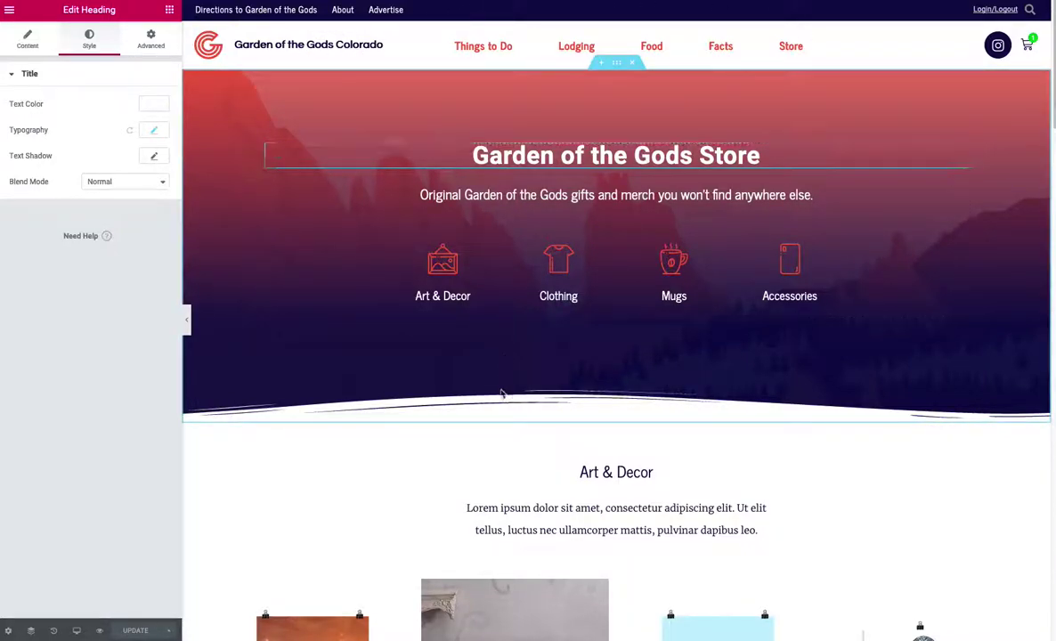
scroll(828, 380, "down", 1)
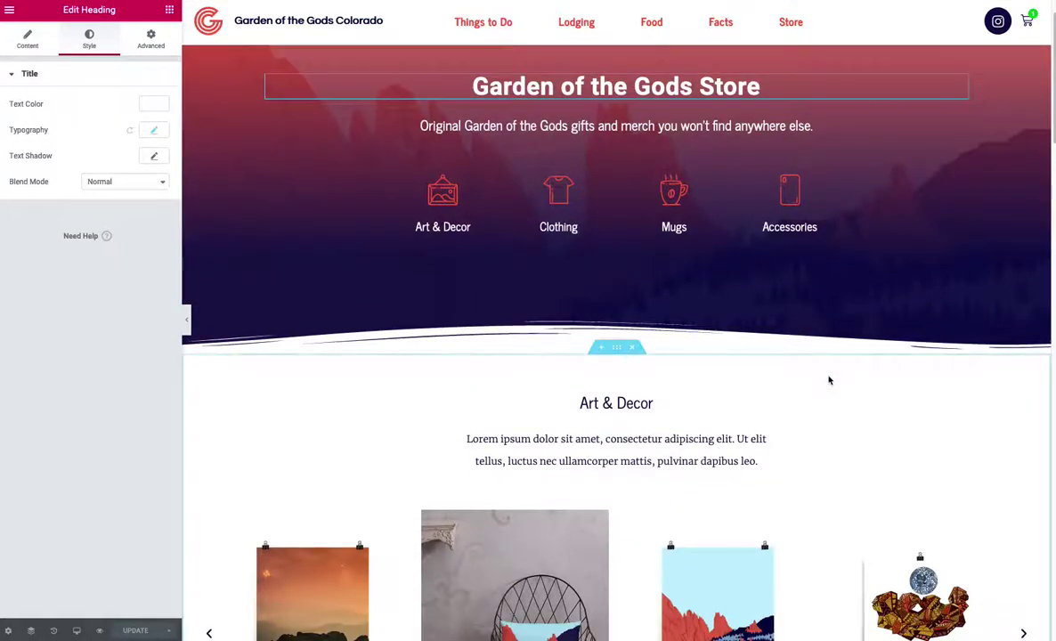
scroll(828, 380, "up", 1)
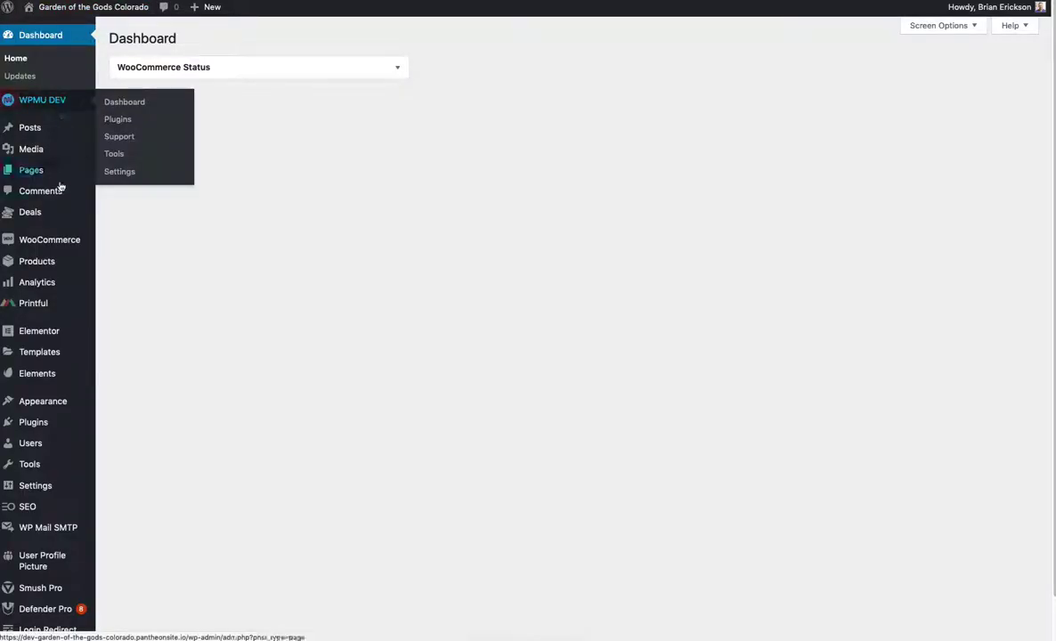
- Open Elementor's Custom Fonts page in the WordPress admin
mouse_move(75, 337)
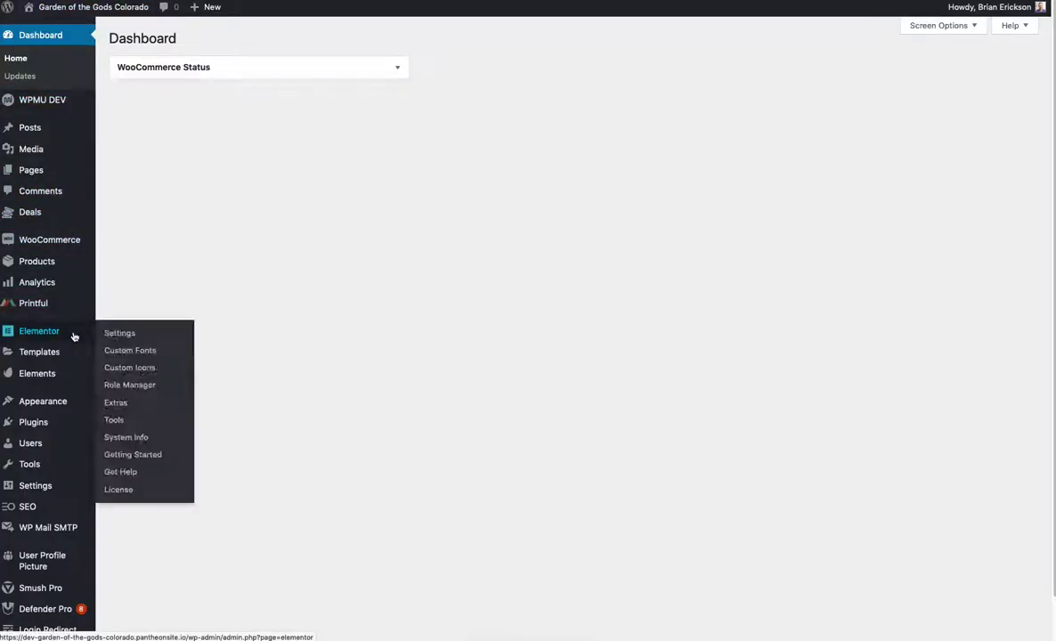
left_click(130, 351)
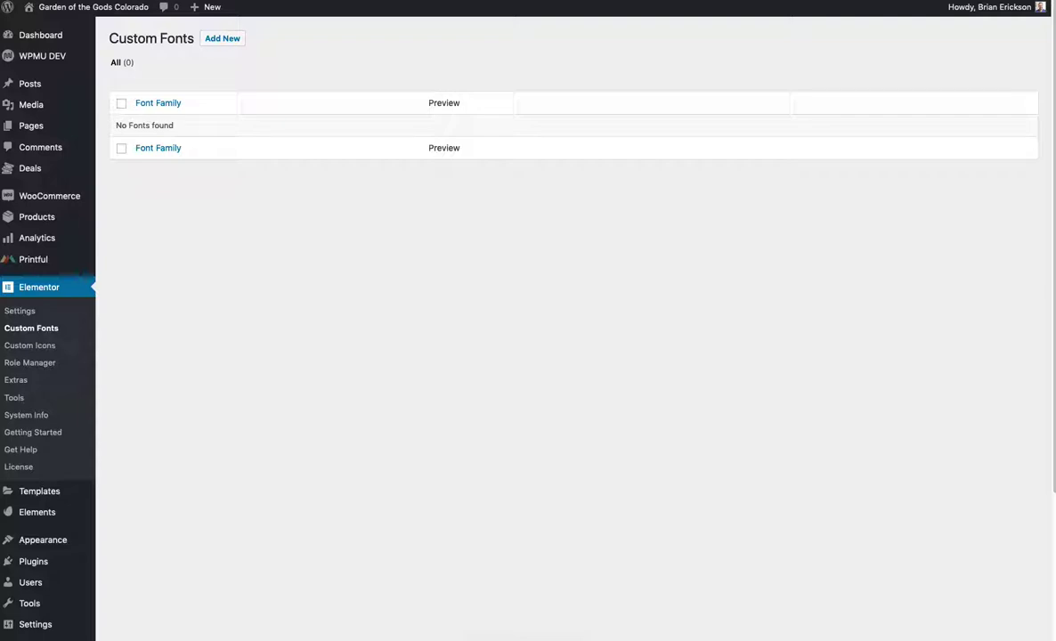
- Switch to the Finder's Metropolis-master folder and examine the EOT, WOFF and WOFF2 subfolders inside Webfonts
left_click_drag(1055, 99, 883, 238)
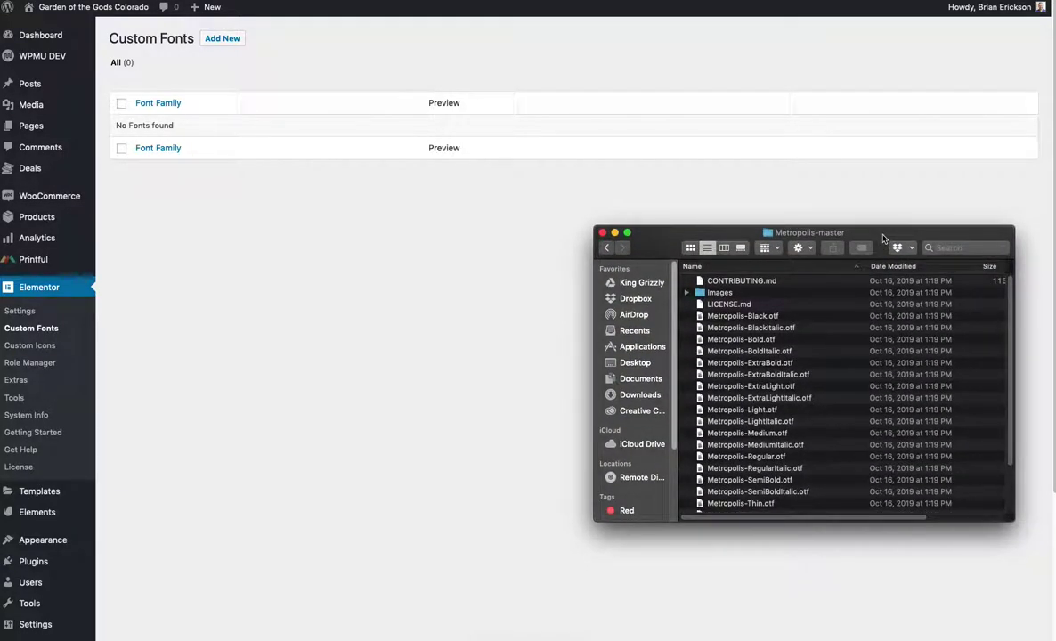
scroll(757, 327, "down", 3)
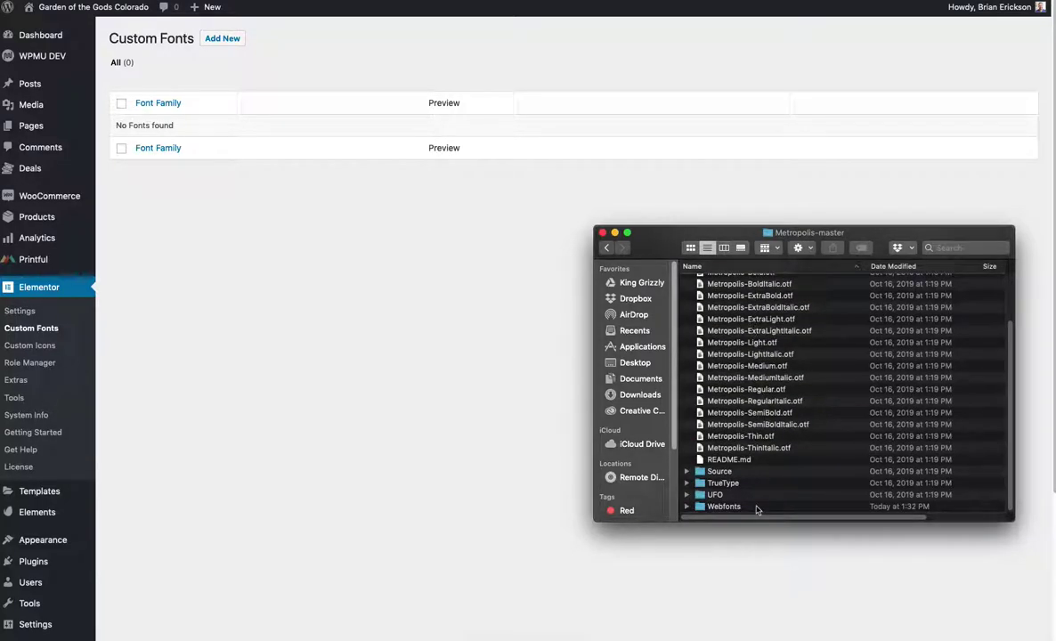
left_click(699, 506)
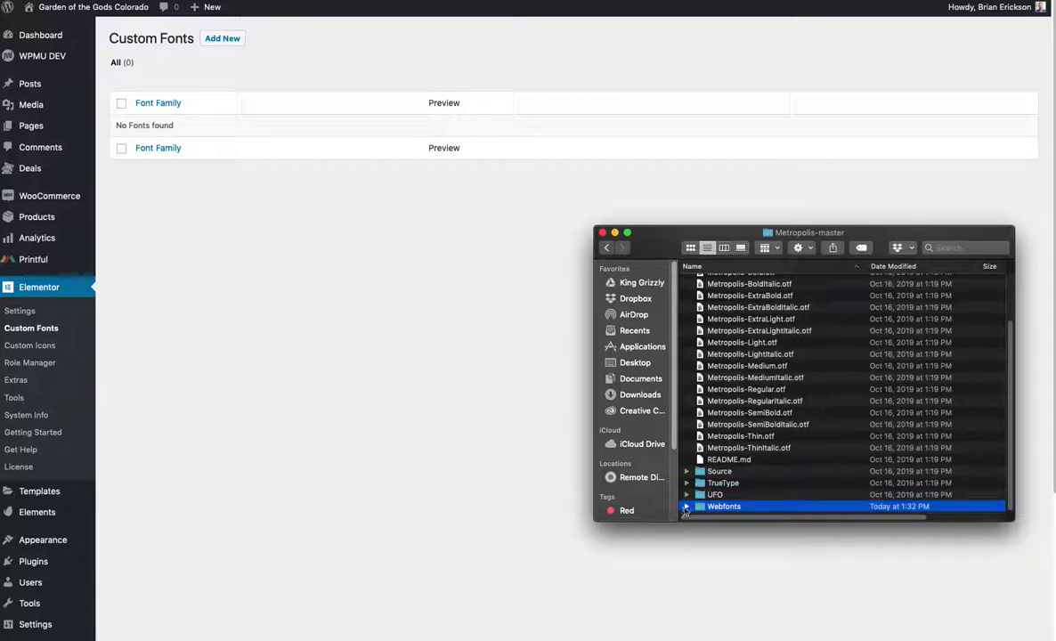
left_click(688, 507)
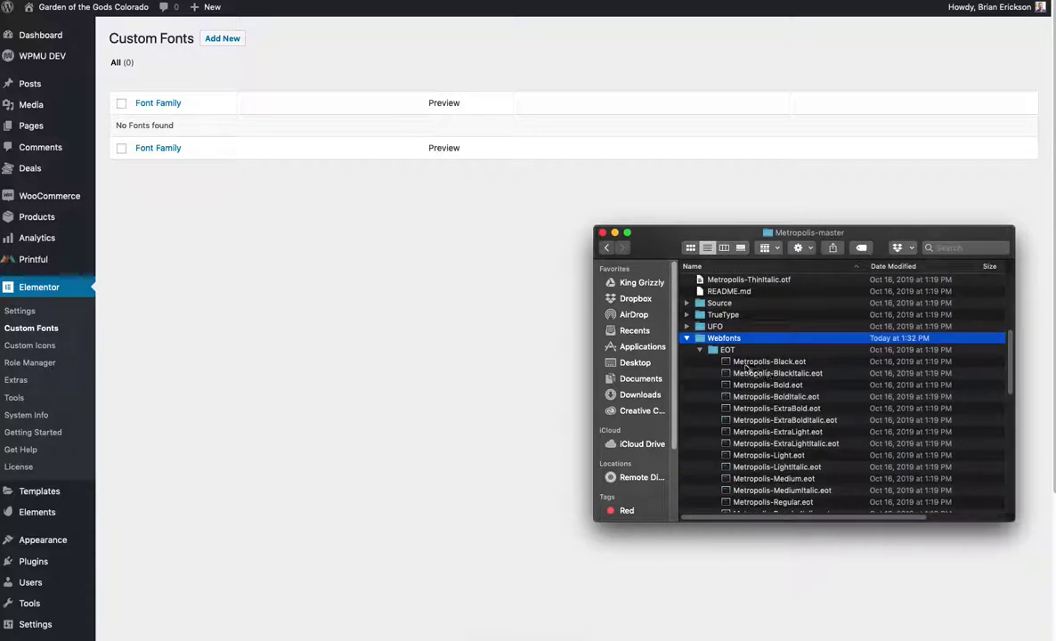
left_click(701, 350)
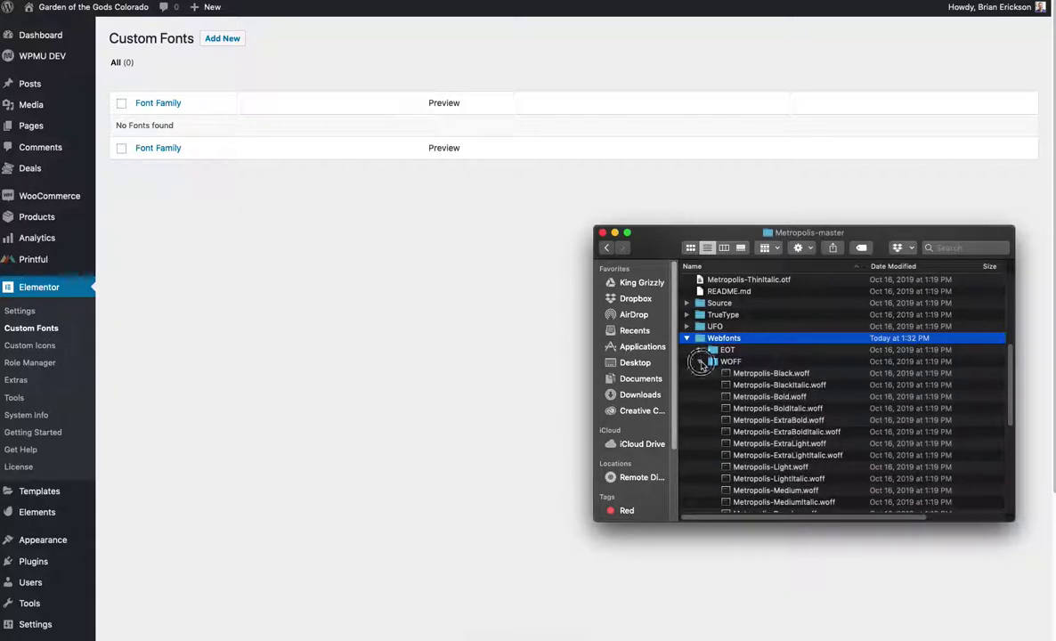
left_click(701, 362)
scroll(701, 374, "down", 3)
left_click(701, 313)
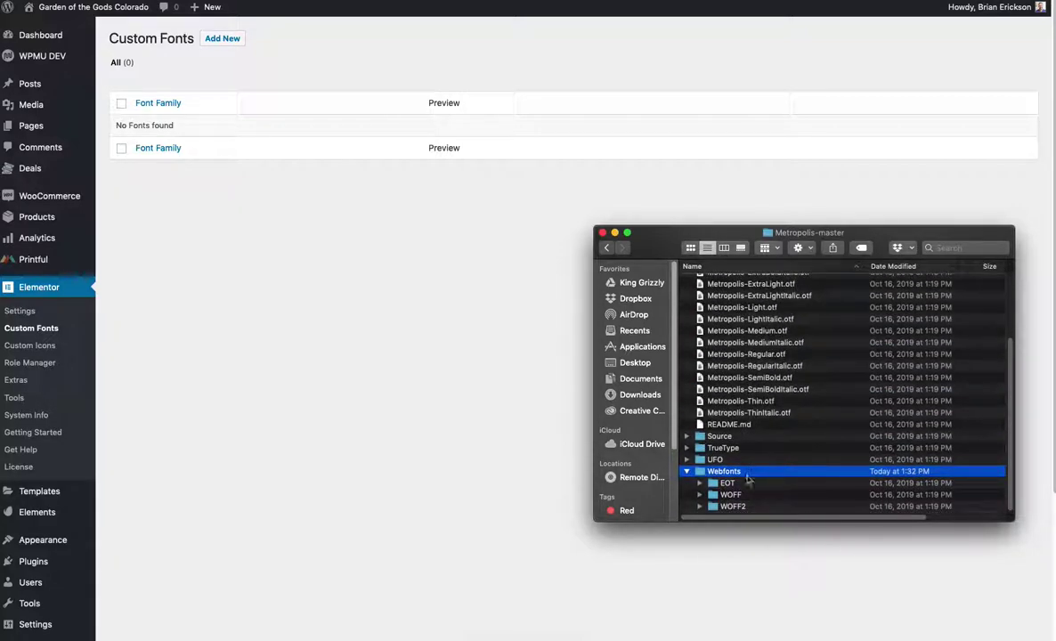
left_click_drag(807, 232, 951, 164)
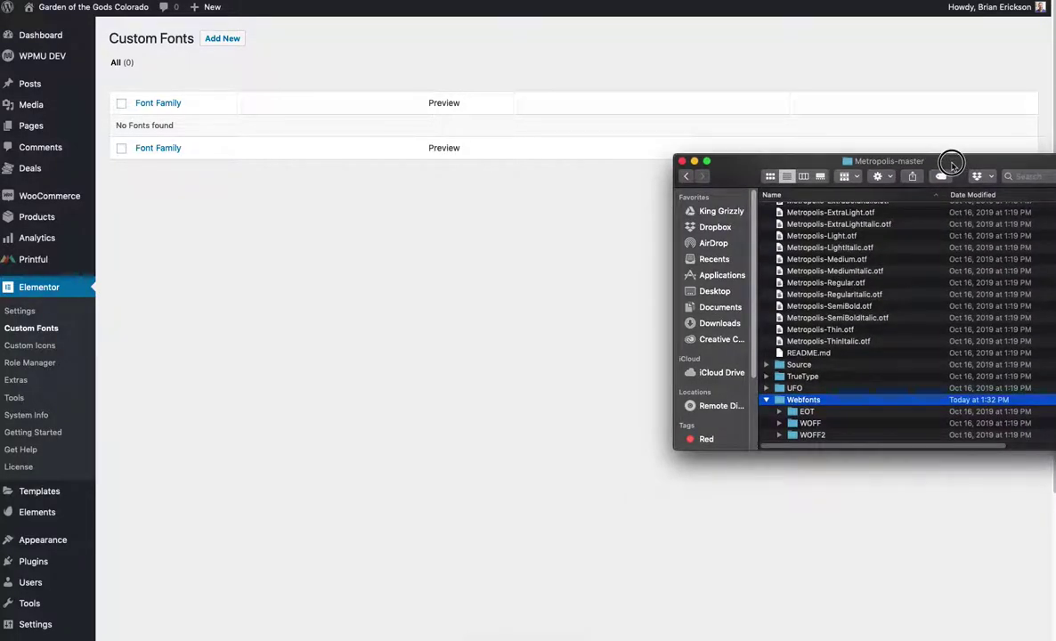
left_click_drag(951, 164, 862, 184)
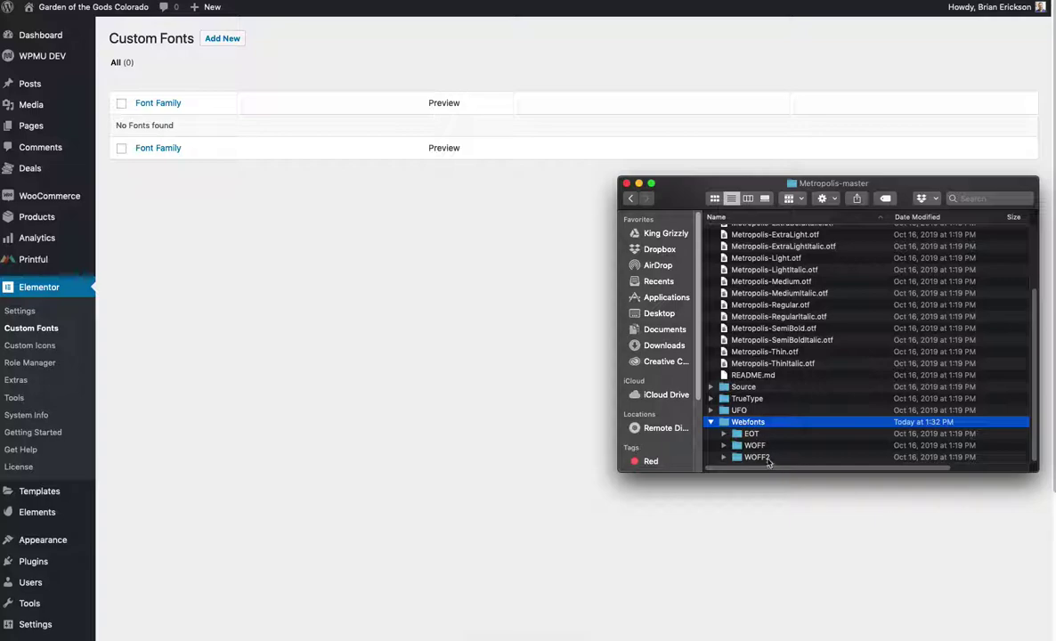
left_click_drag(909, 187, 1055, 125)
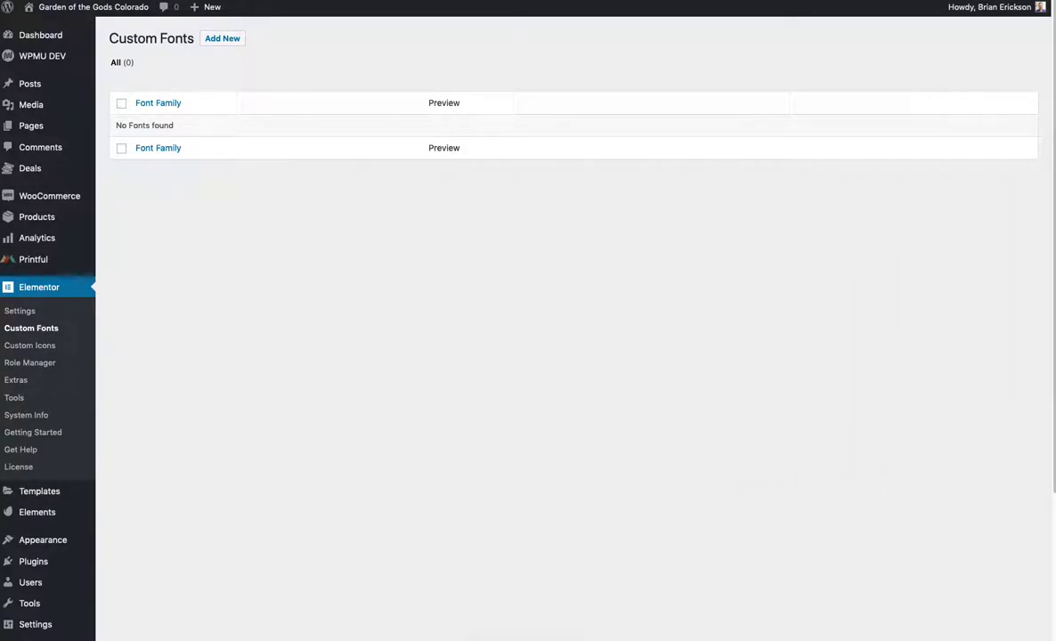
- Add a new custom font with the family name Metropolis and save it as a draft
left_click(222, 41)
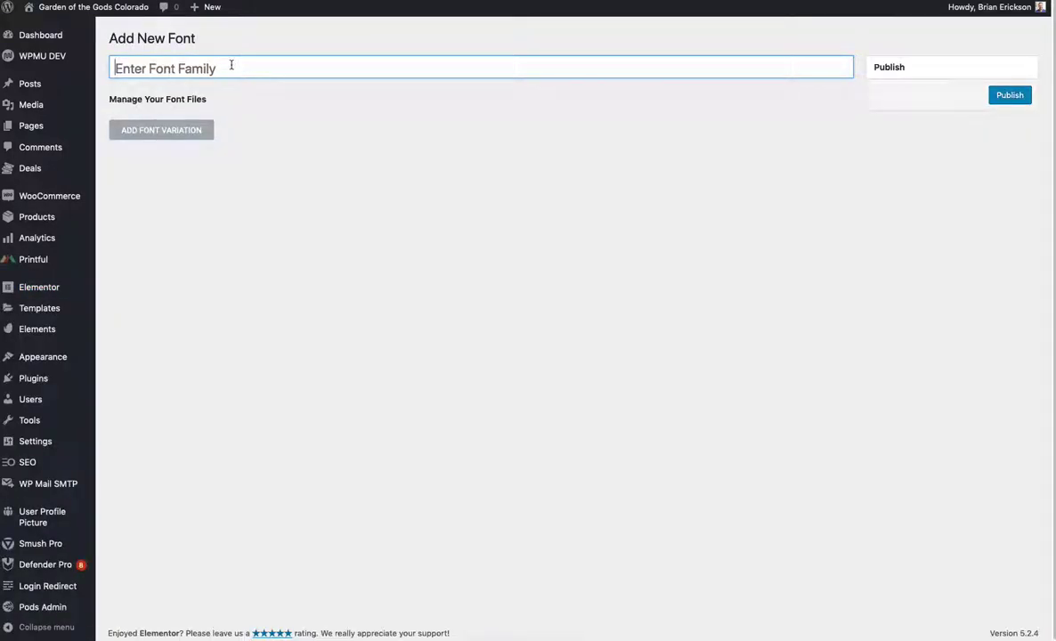
type("Metropolis")
key("Return")
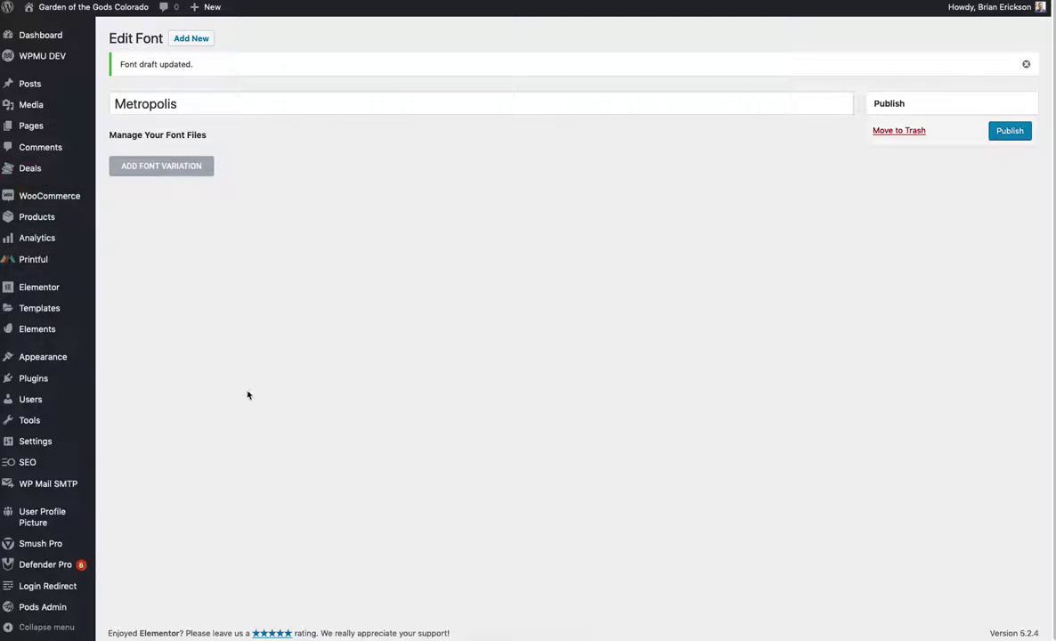
- Open Elementor's settings and examine the TypeKit Web Fonts by Adobe integration and its Project ID field
mouse_move(63, 448)
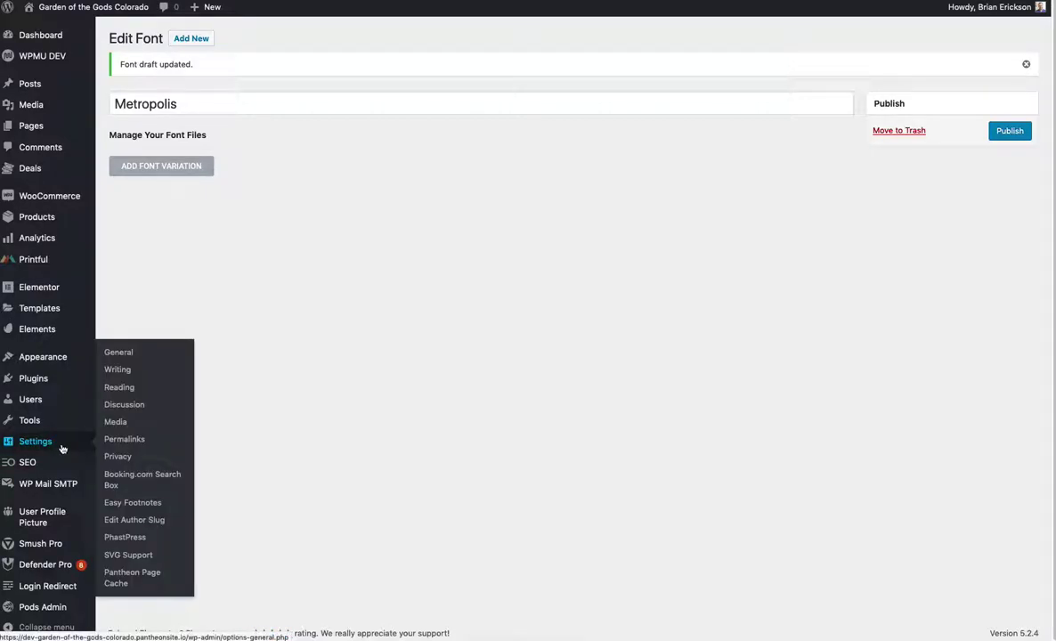
left_click(63, 448)
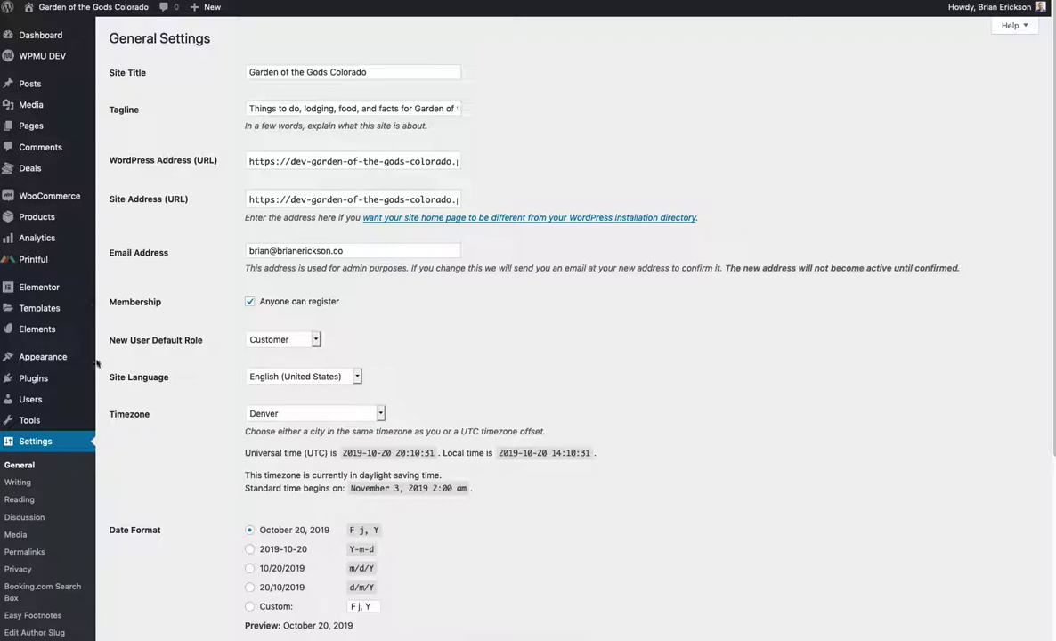
mouse_move(62, 287)
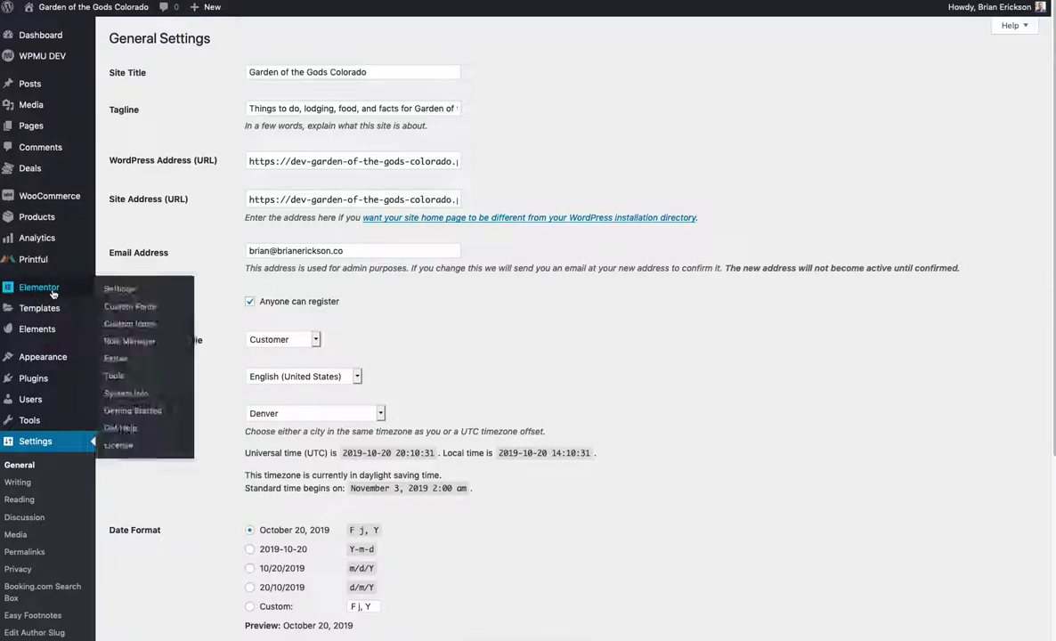
left_click(125, 291)
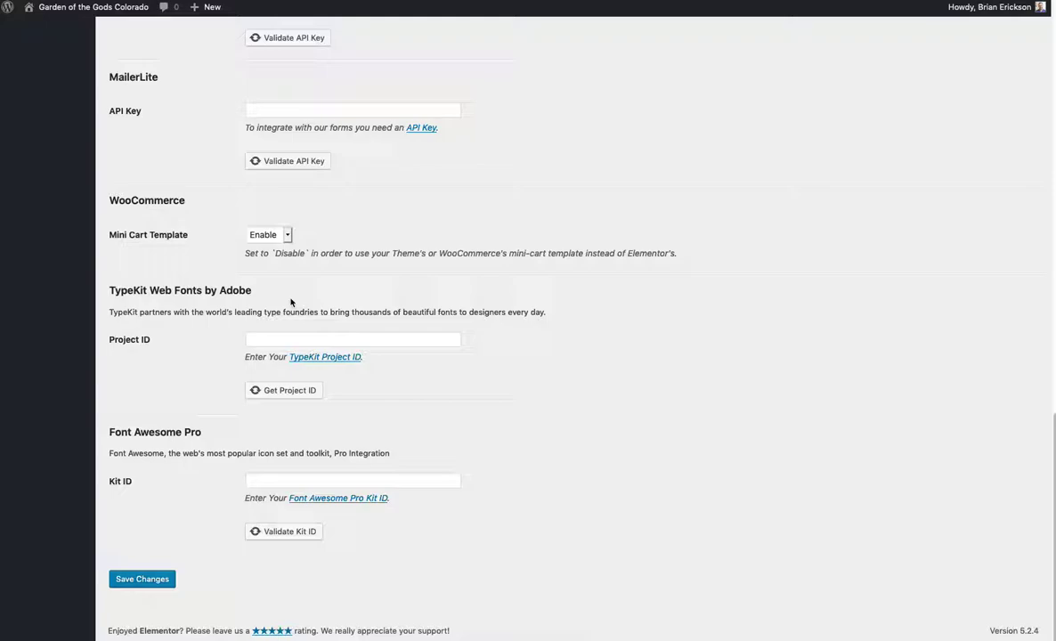
scroll(290, 302, "up", 1)
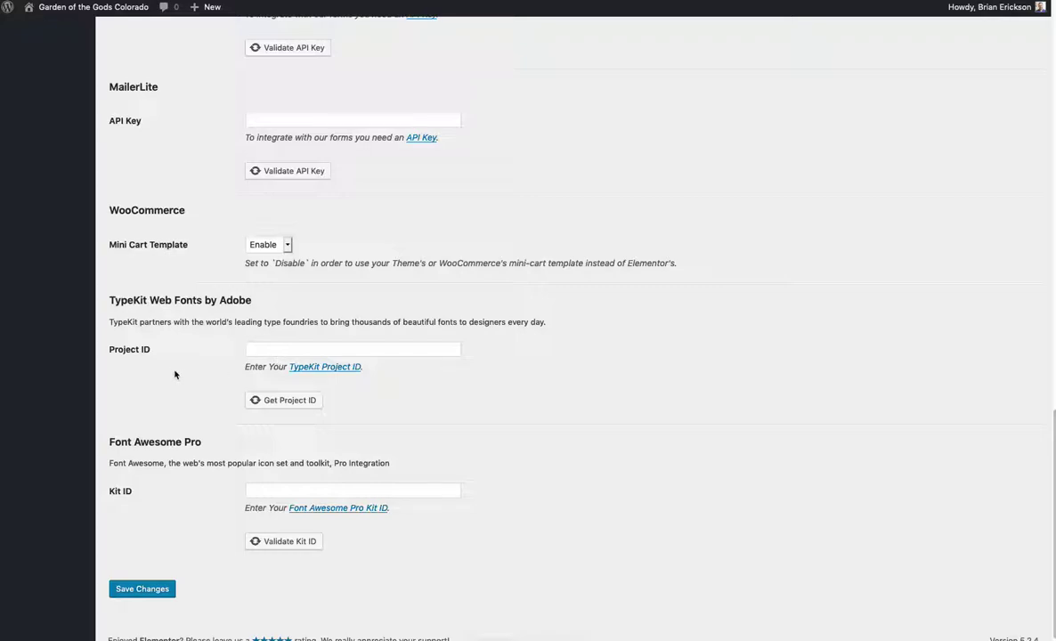
left_click(289, 350)
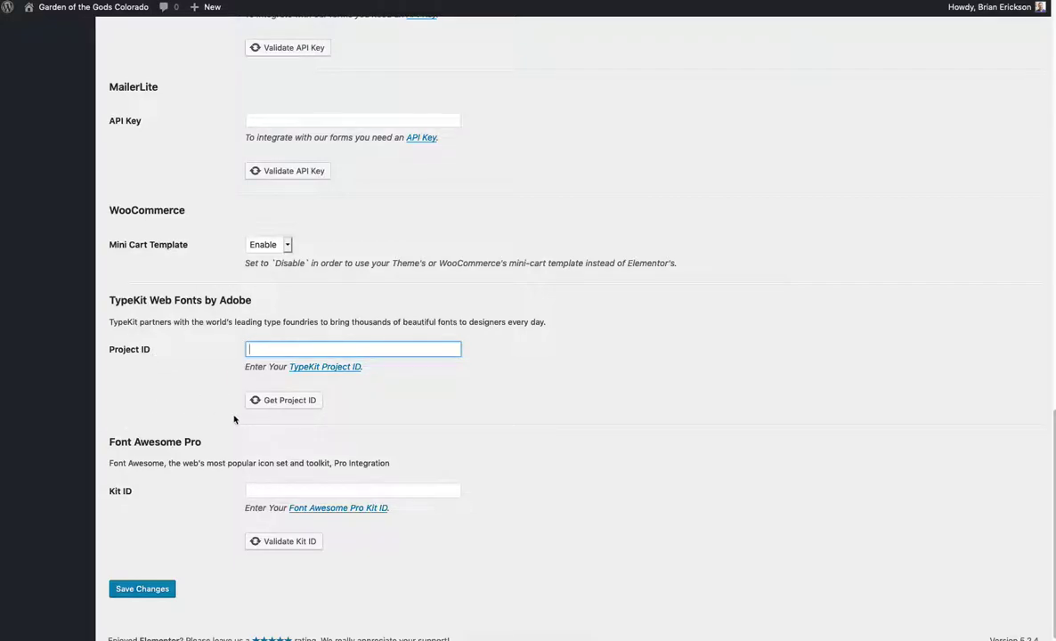
scroll(234, 419, "up", 2)
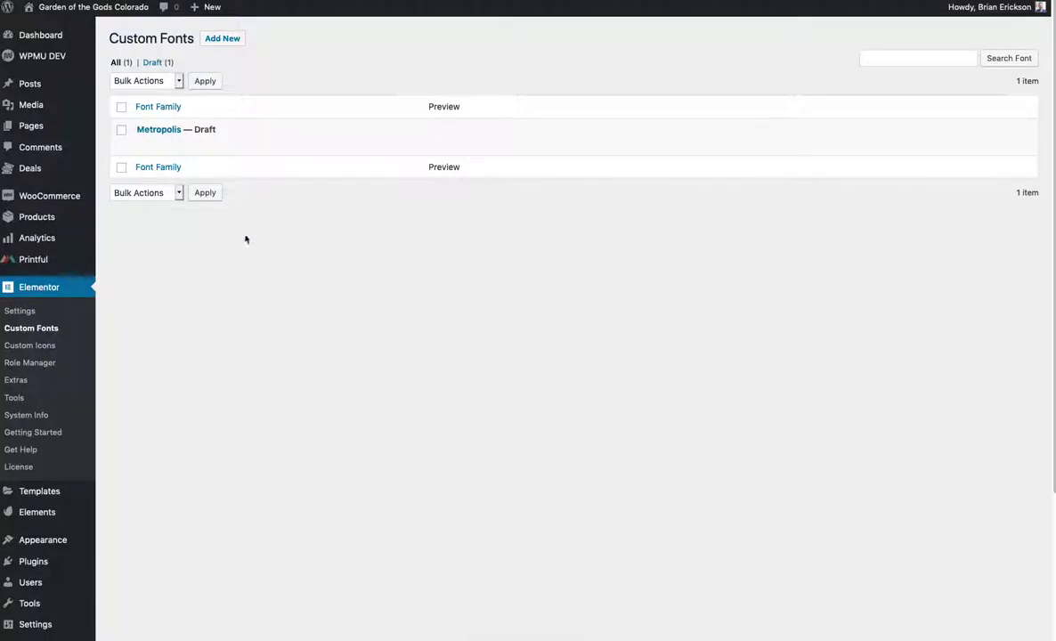
- Open the Metropolis font draft for editing from the custom fonts list
left_click(143, 145)
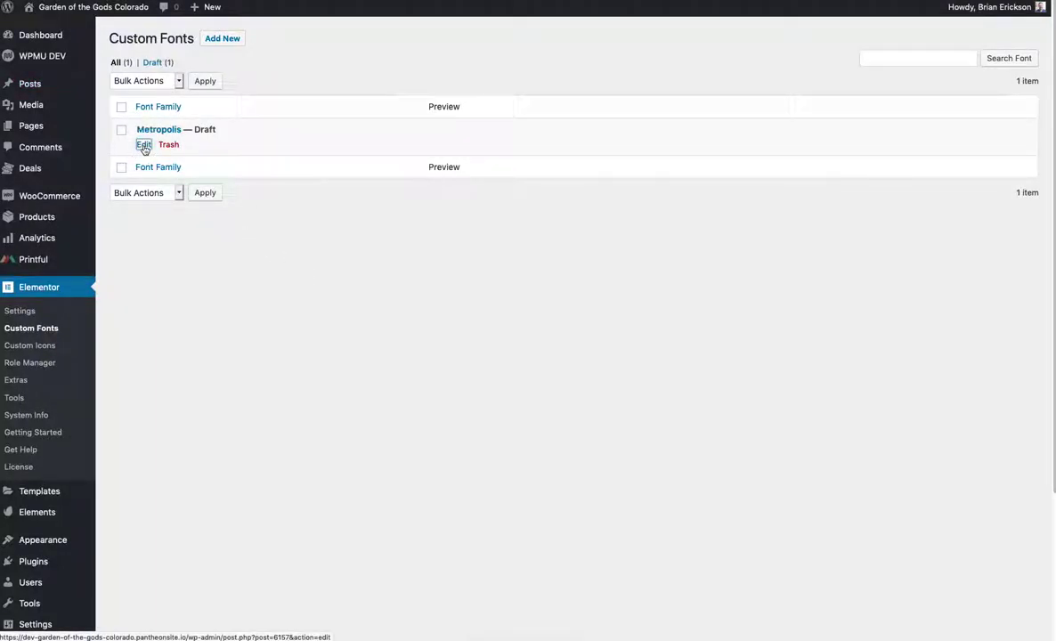
left_click(162, 137)
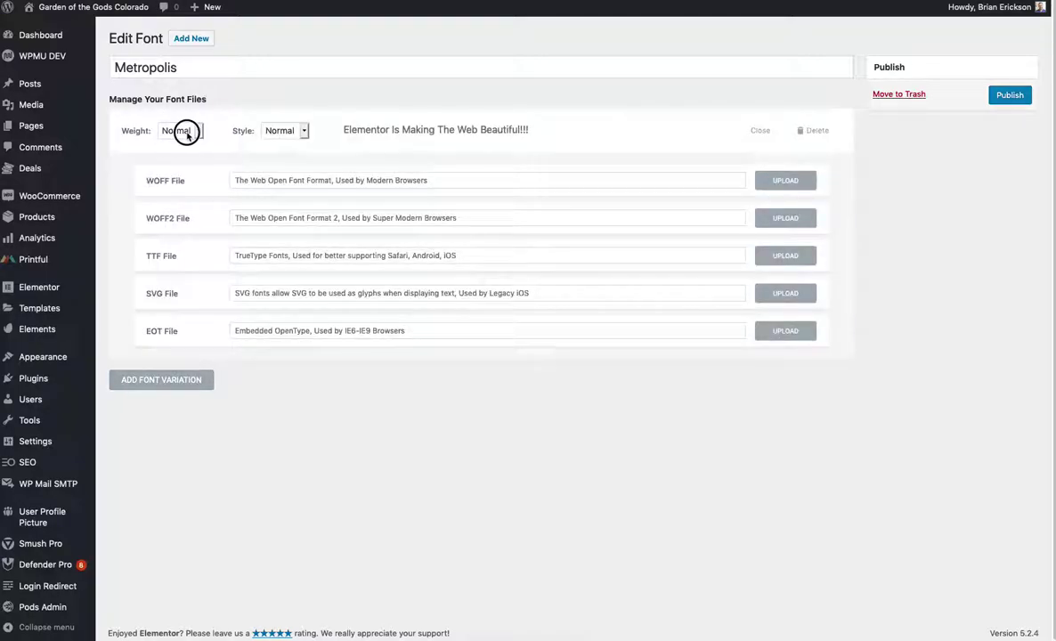
left_click(178, 130)
left_click(244, 114)
left_click(764, 187)
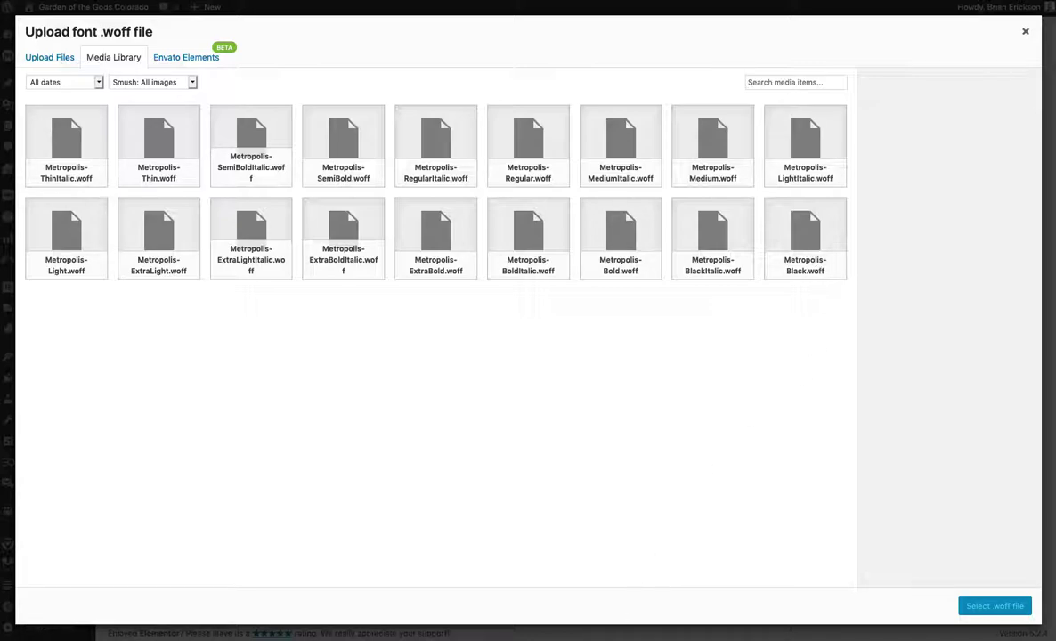
key("Escape")
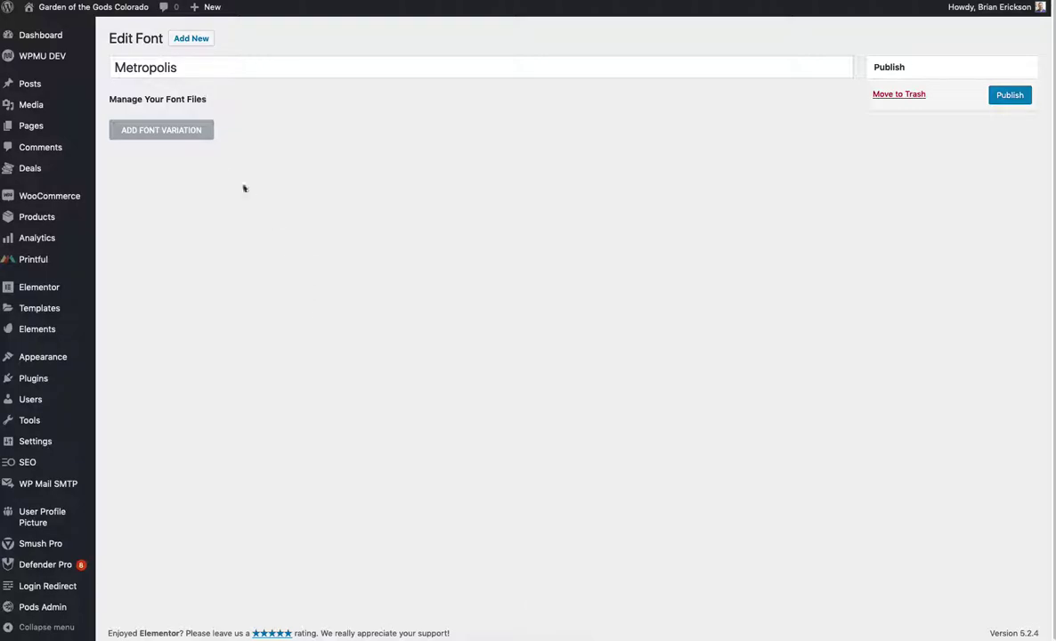
- Add a font variation with Normal weight and style and upload Metropolis-Regular.woff from the Webfonts WOFF folder for its WOFF file
left_click(192, 134)
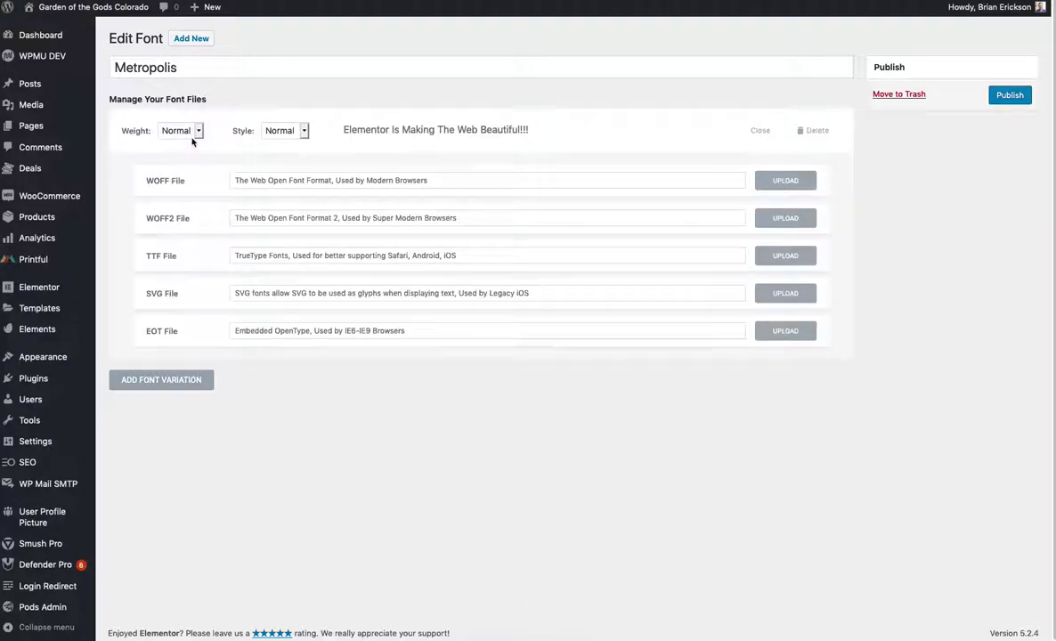
left_click(788, 179)
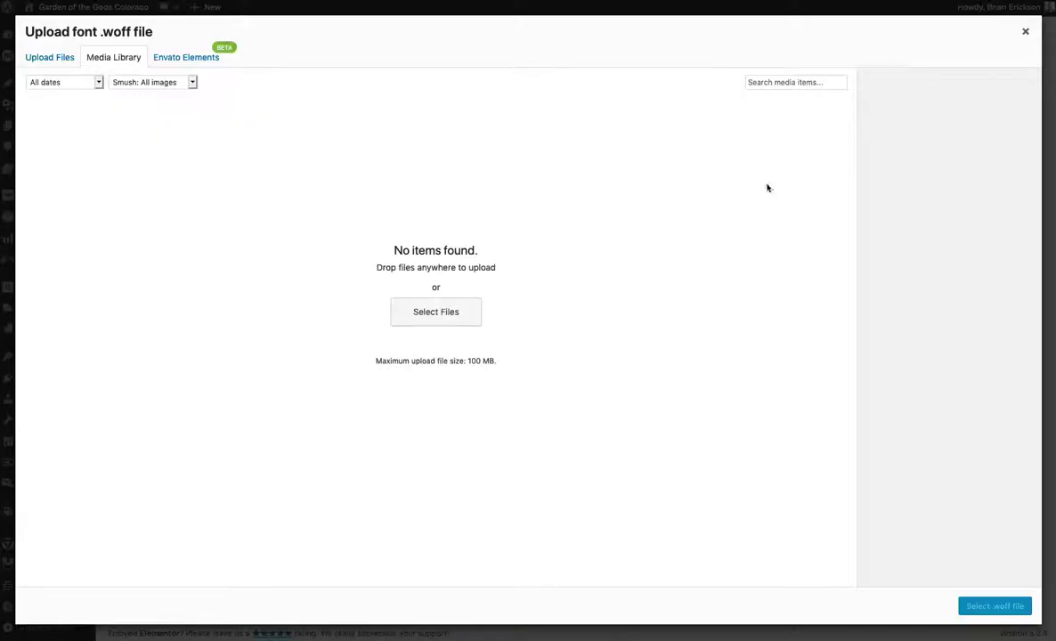
left_click_drag(759, 114, 704, 72)
left_click(712, 319)
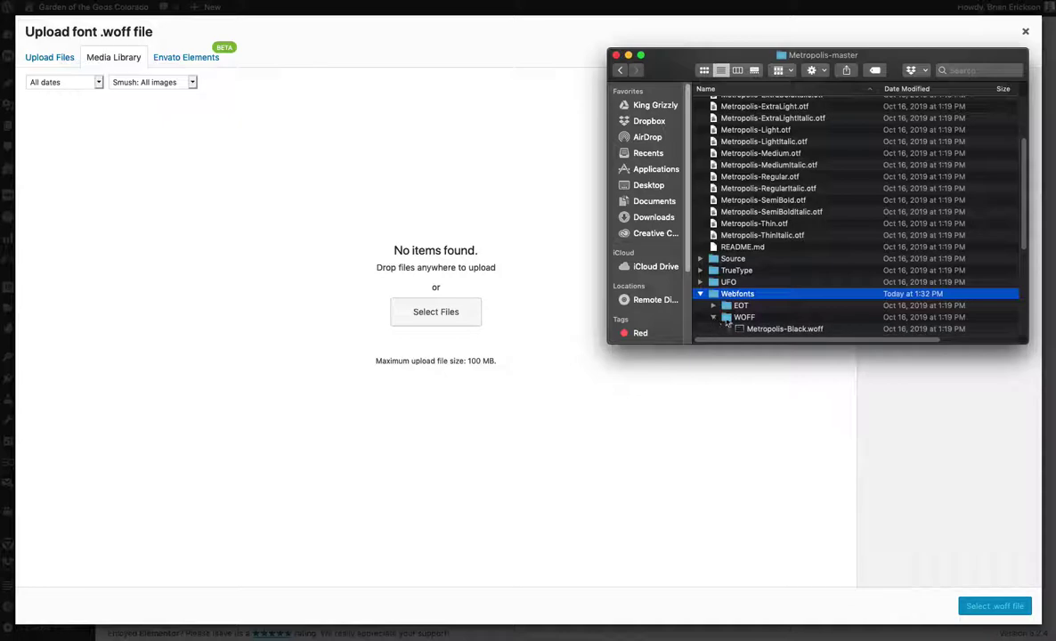
scroll(765, 307, "down", 5)
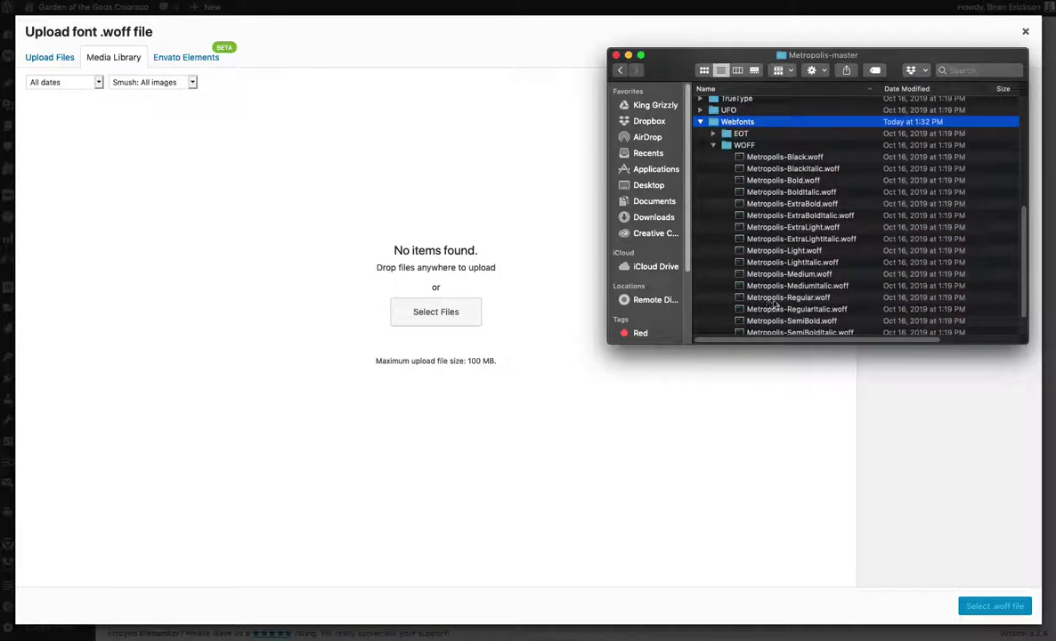
left_click(783, 298)
left_click_drag(783, 297, 434, 304)
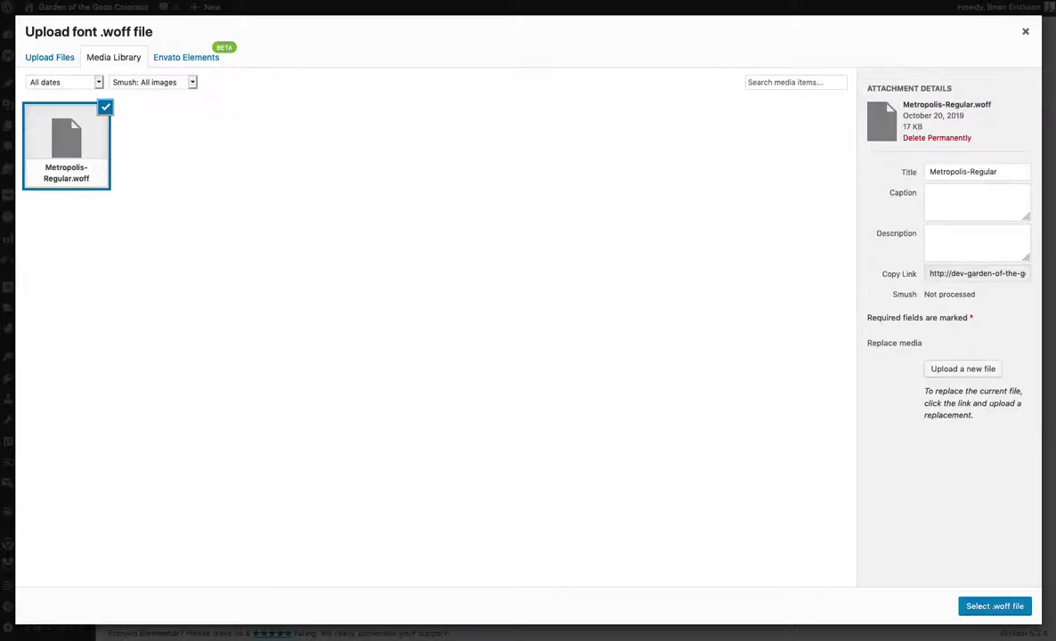
- Upload all the other Metropolis WOFF files except Regular to the media library and close the Finder window
key("super+Tab")
left_click(740, 157)
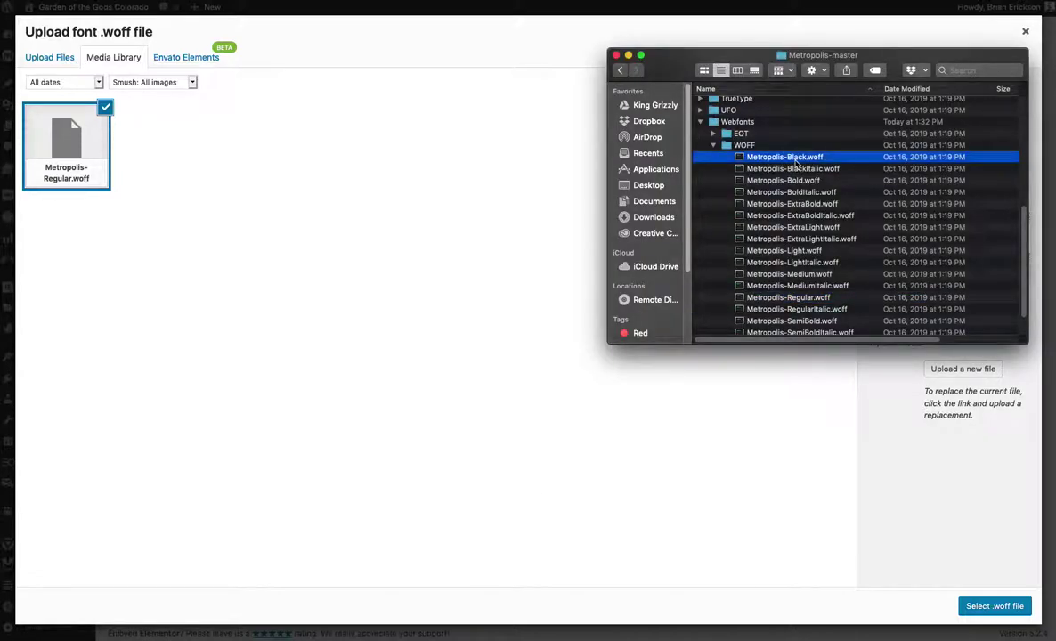
left_click(812, 286, "super")
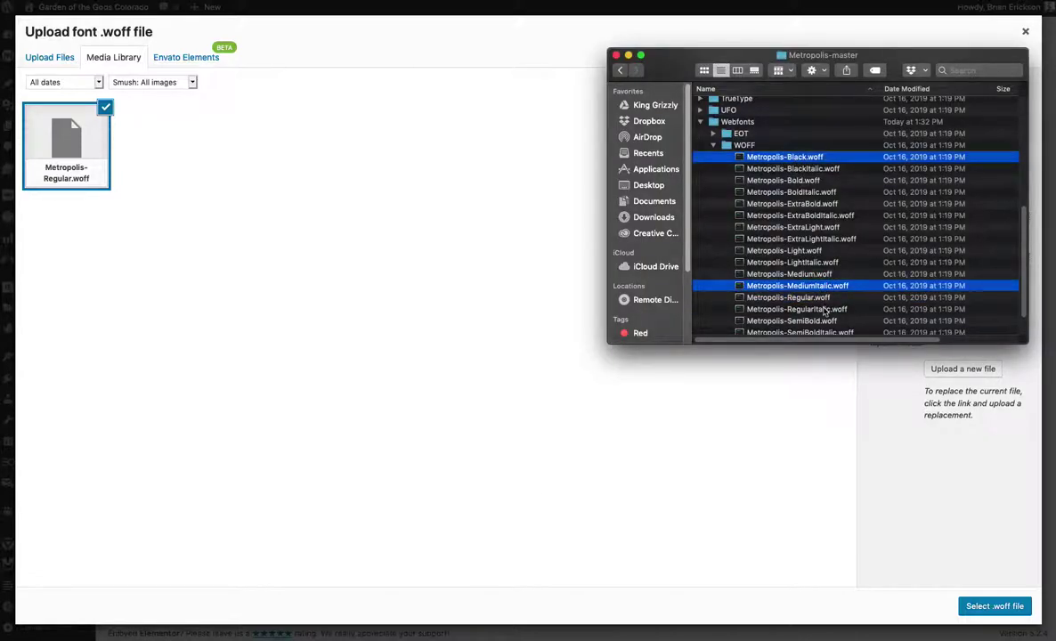
left_click(819, 175, "shift")
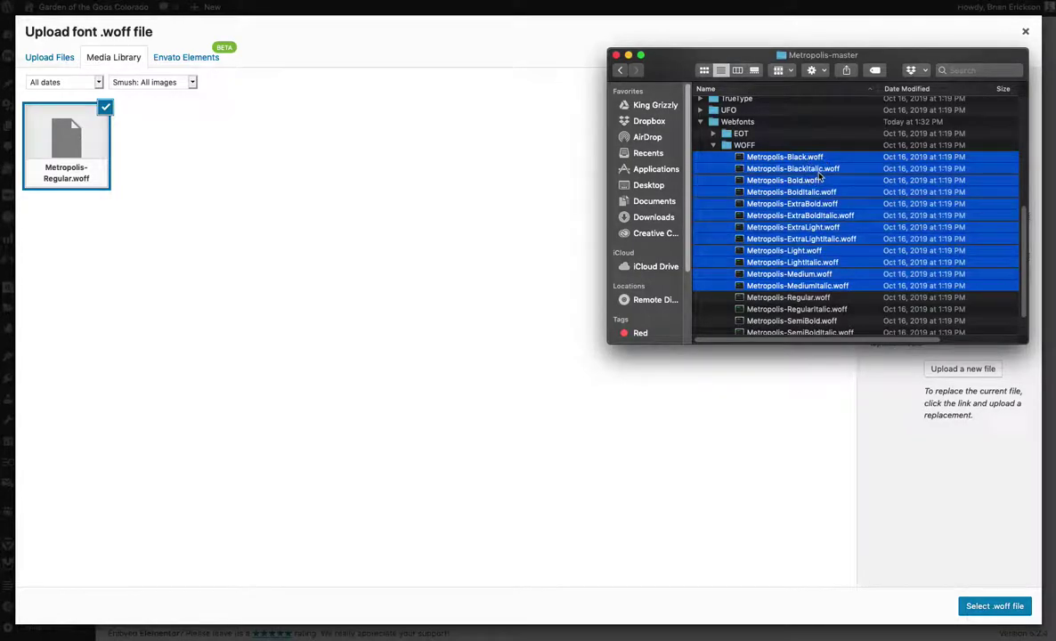
left_click(797, 309, "super")
scroll(806, 298, "down", 2)
left_click(801, 282, "super")
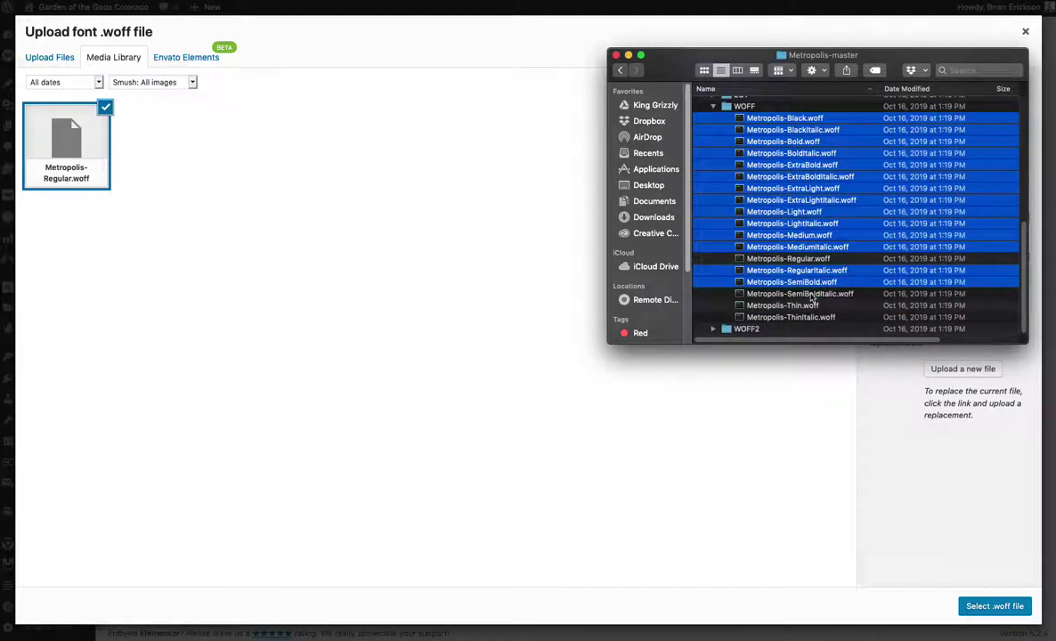
left_click(804, 293, "super")
left_click(807, 305, "super")
left_click(812, 318, "super")
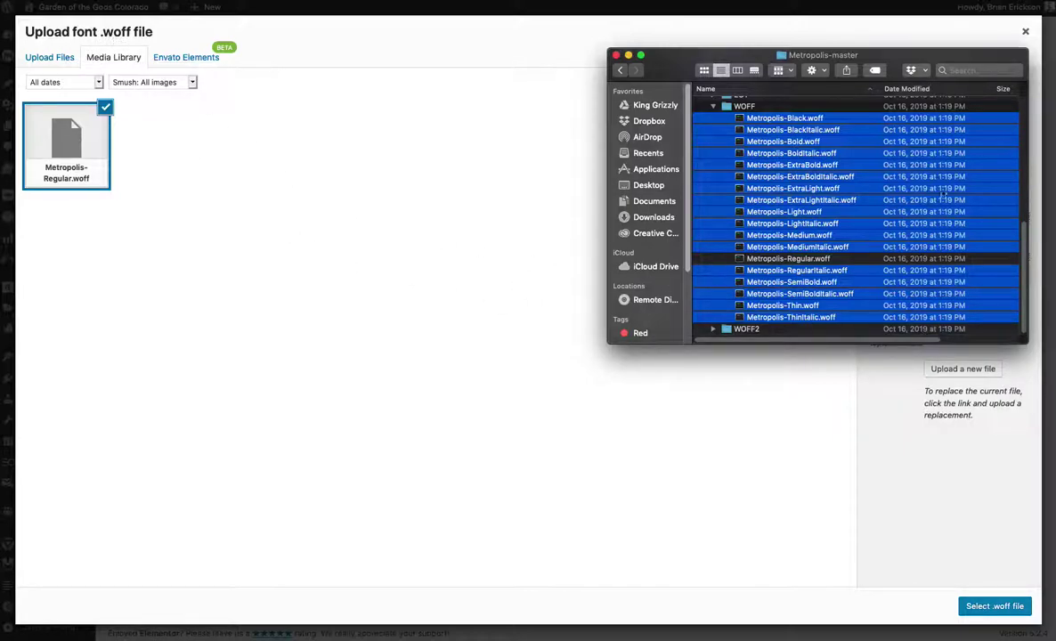
left_click_drag(786, 323, 454, 358)
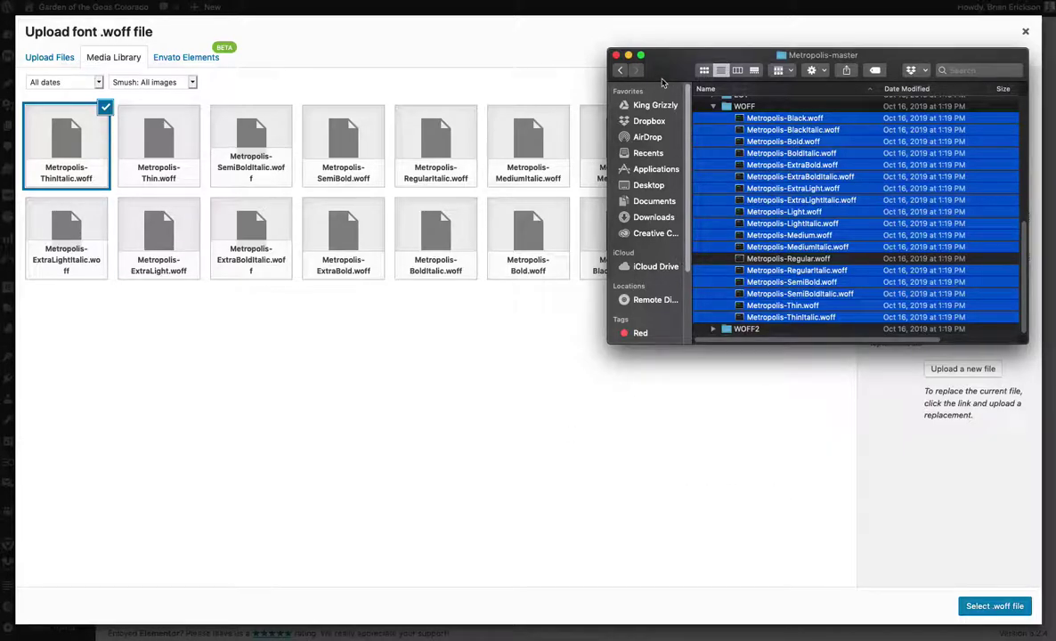
left_click(616, 55)
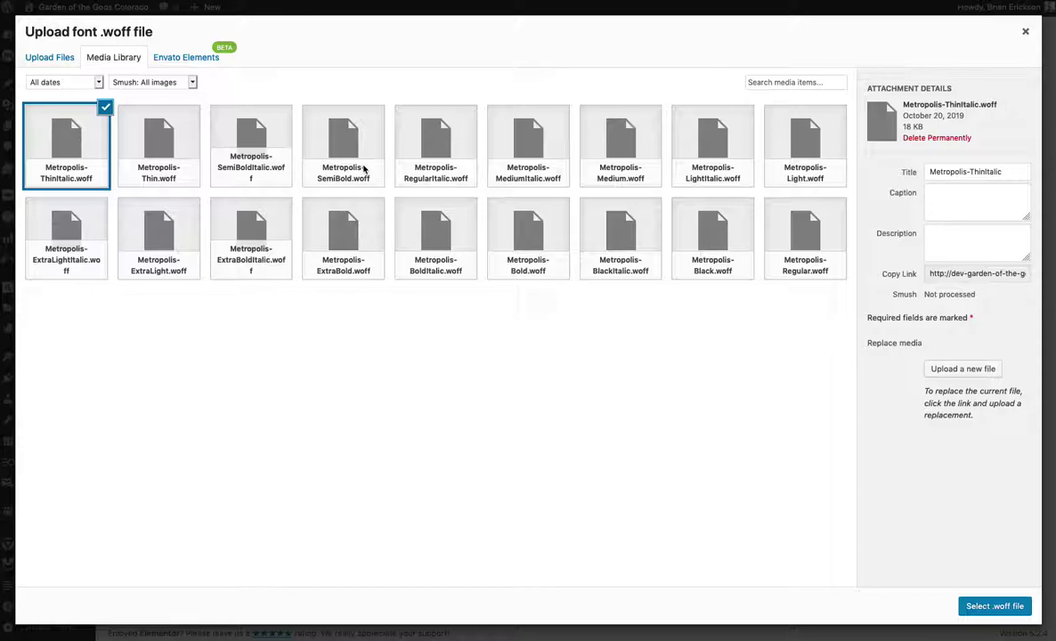
- Assign Metropolis-Regular.woff as the variation's WOFF file and publish the font
left_click(797, 253)
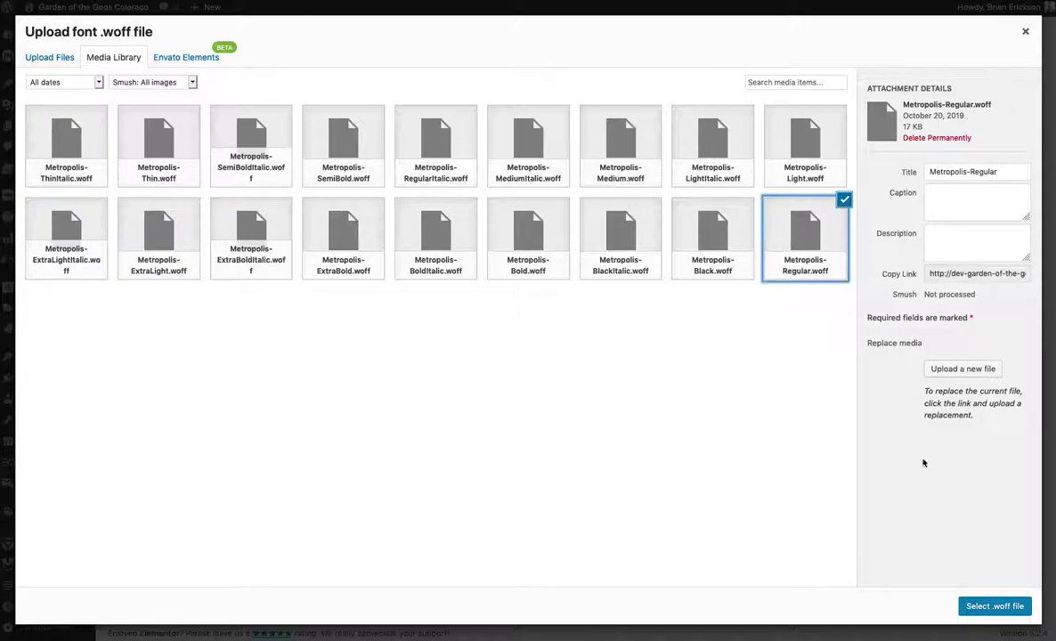
left_click(987, 609)
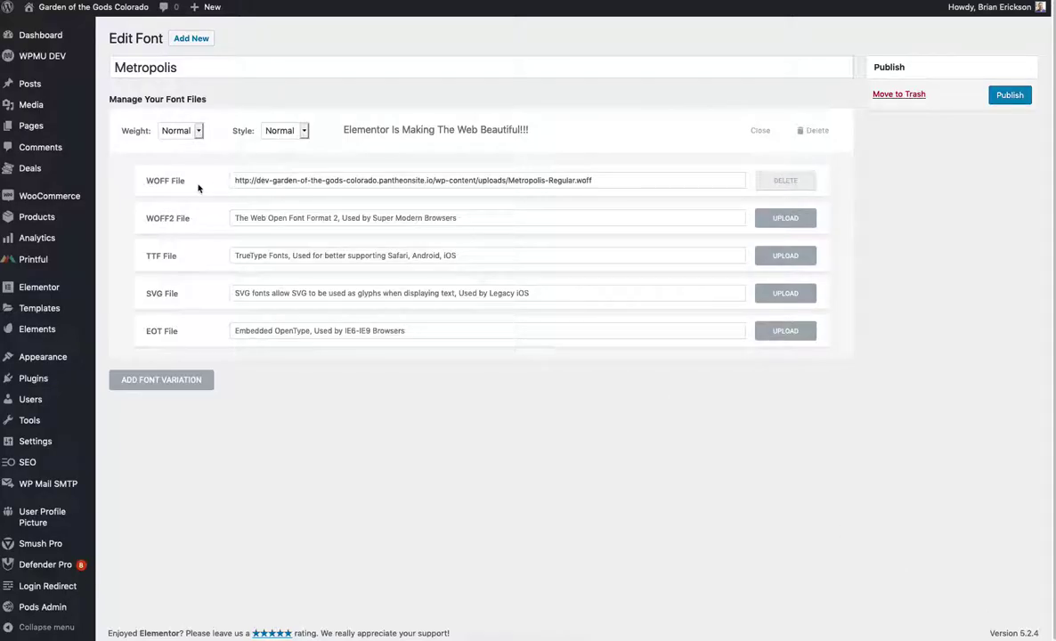
left_click(1008, 95)
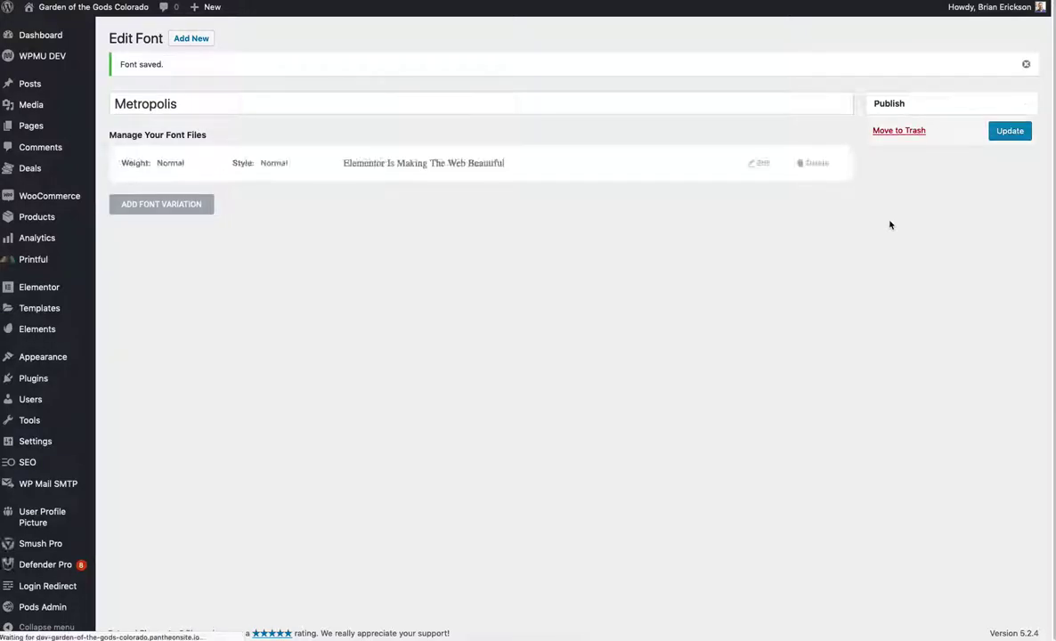
- Open the installed plugins list in a new browser tab and look through the site's plugins
mouse_move(73, 372)
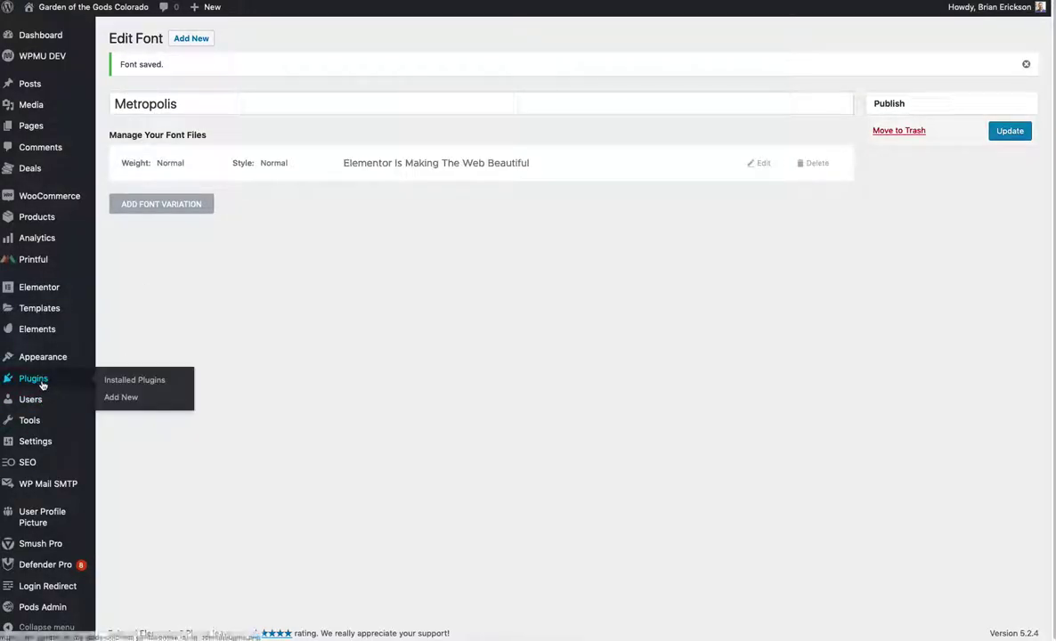
right_click(154, 382)
left_click(178, 385)
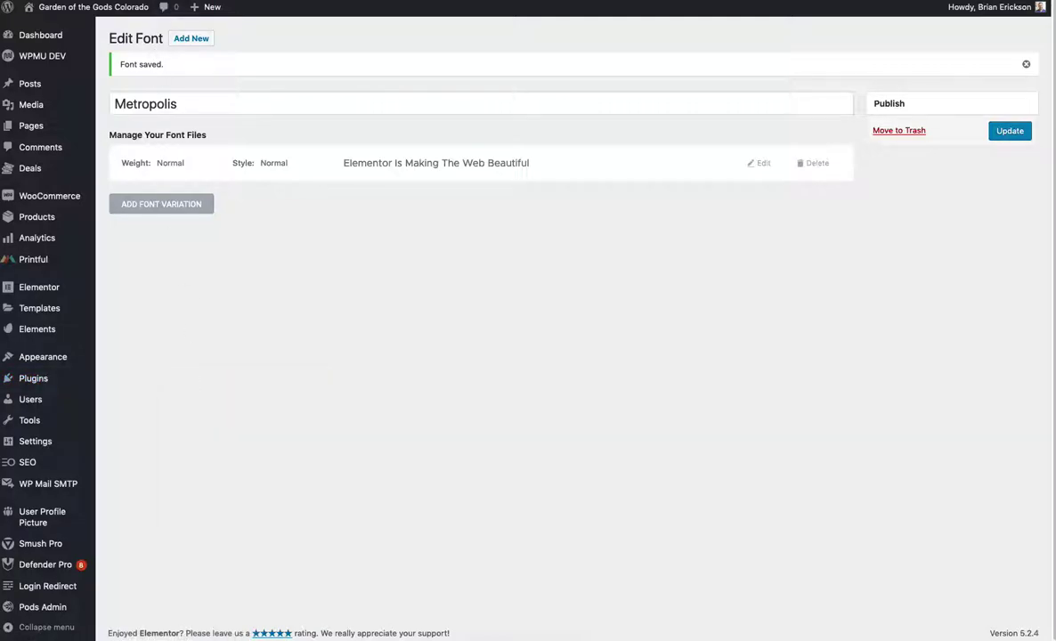
key("ctrl+Tab")
scroll(691, 209, "down", 10)
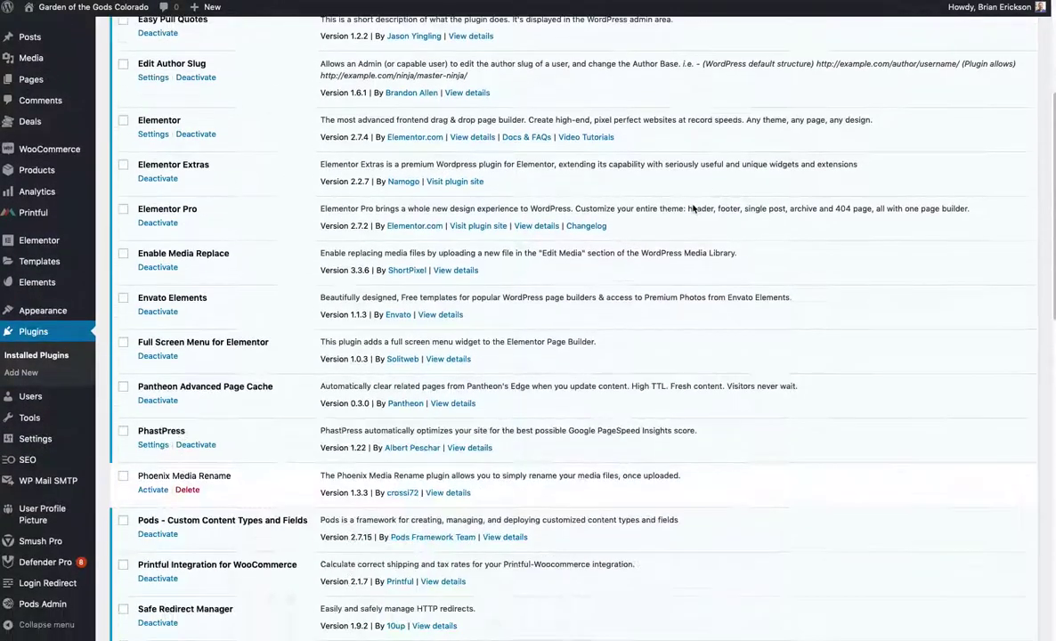
scroll(691, 209, "down", 10)
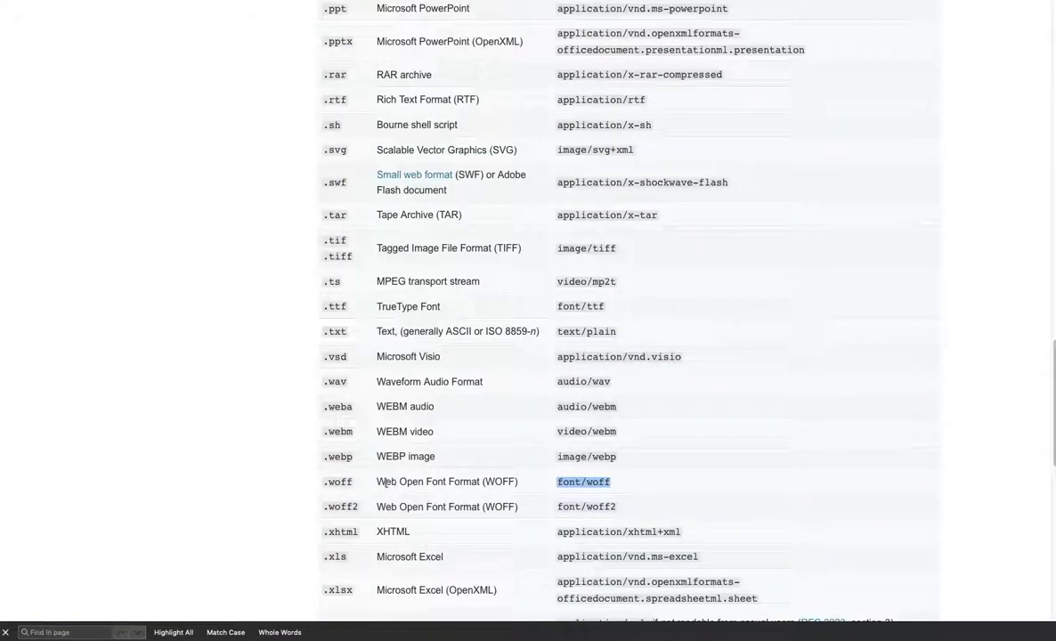
- Examine the MIME types listed for the .woff and .woff2 extensions in the web reference table
left_click(358, 488)
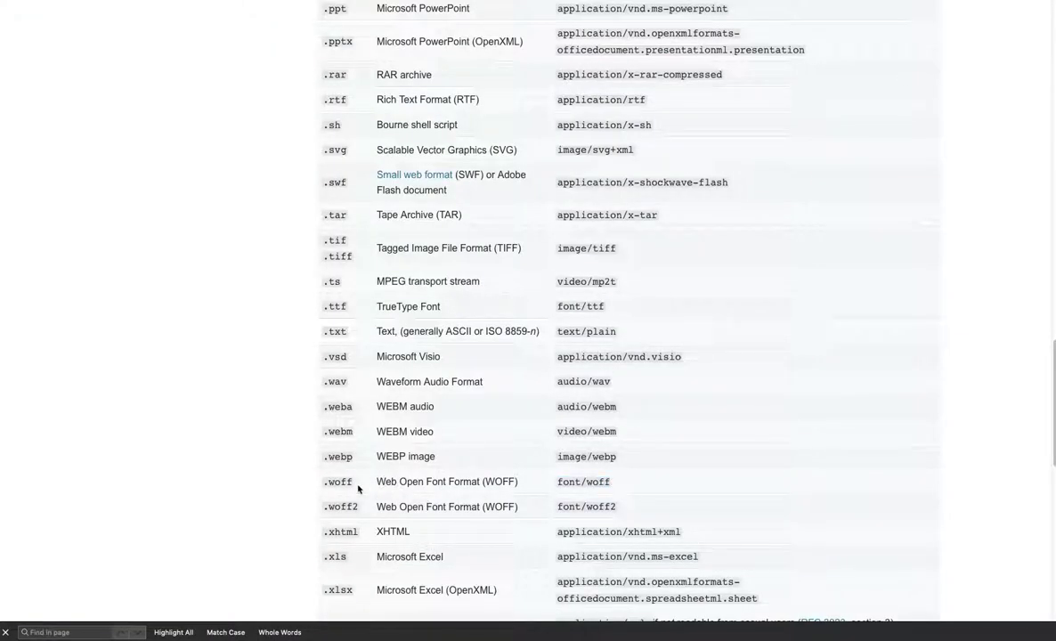
left_click_drag(615, 481, 549, 479)
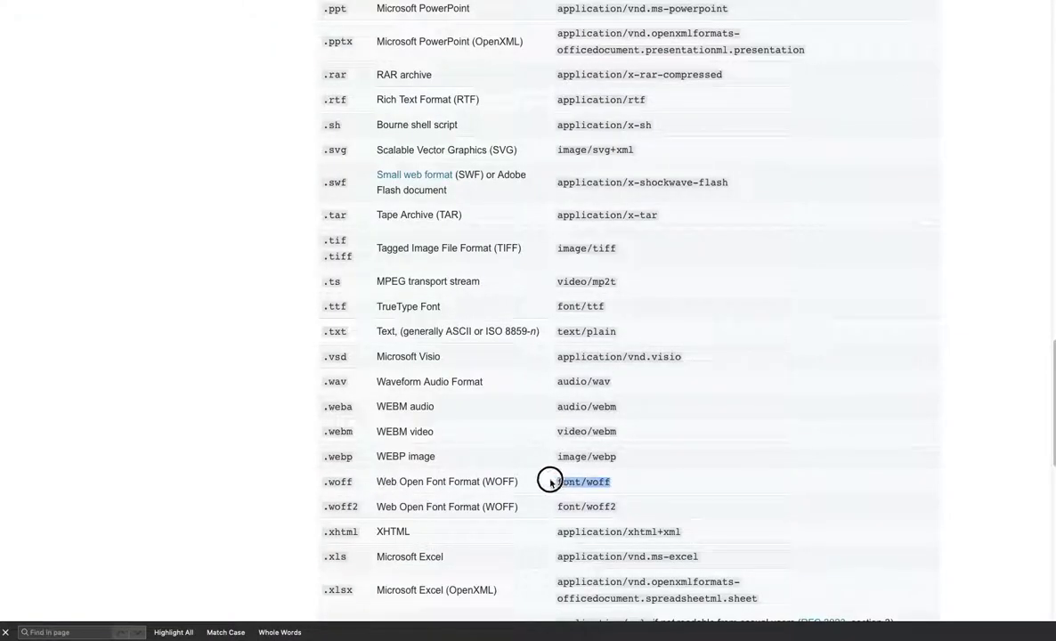
left_click(624, 507)
left_click_drag(624, 506, 555, 506)
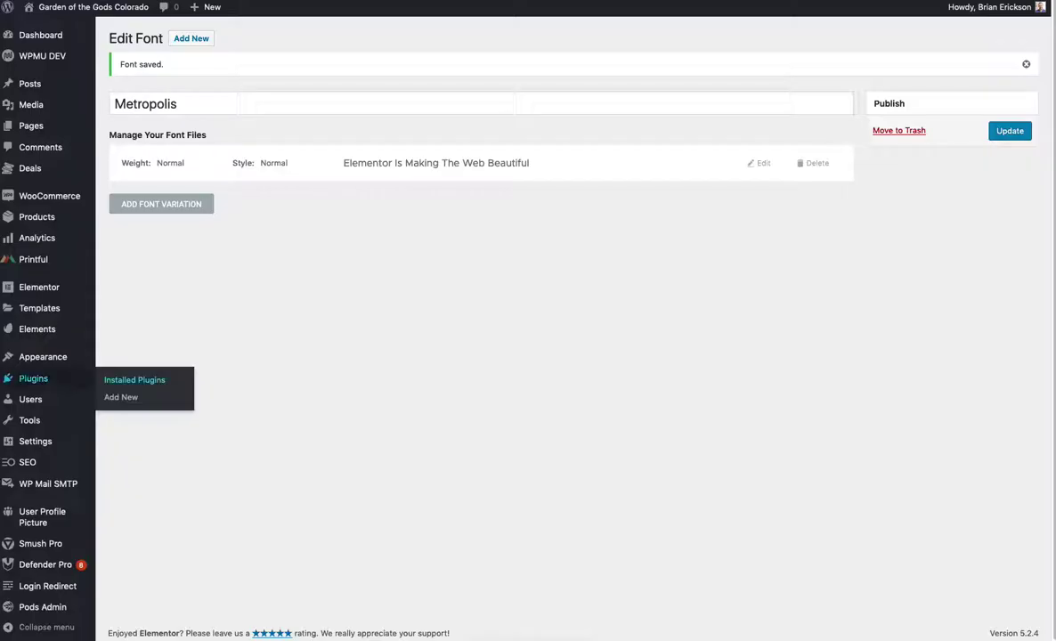
- Start the EOT file upload for the Normal font variation and expand the Webfonts EOT folder in Finder
left_click(210, 172)
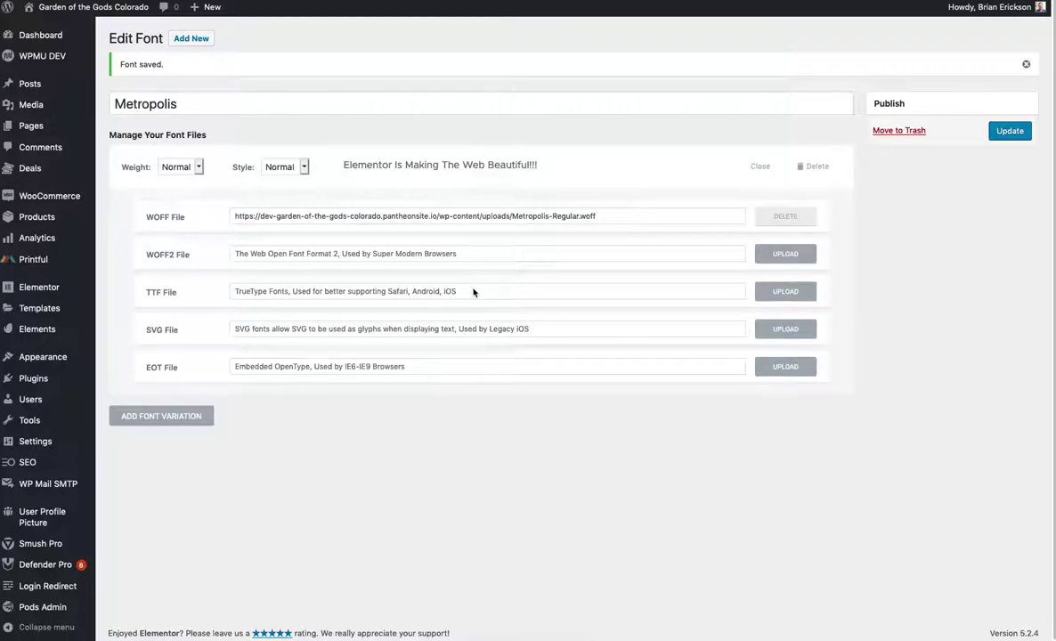
left_click(777, 376)
left_click_drag(1055, 123, 661, 112)
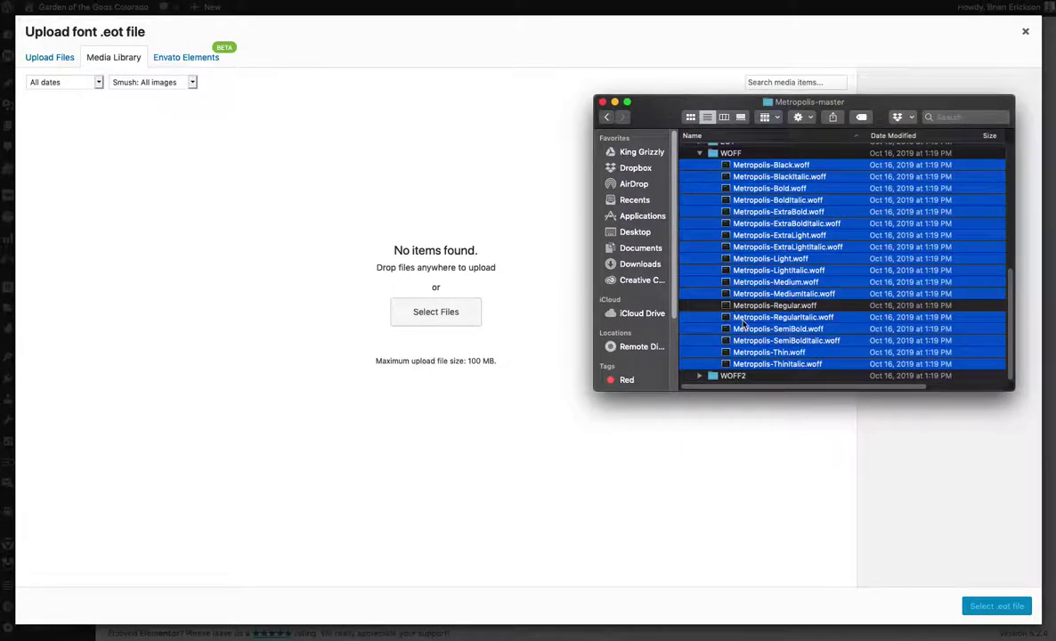
scroll(738, 326, "up", 4)
left_click(700, 228)
left_click(728, 236)
- Upload all the Metropolis EOT files, from Black to ThinItalic, to the media library
scroll(748, 249, "down", 5)
left_click(769, 260)
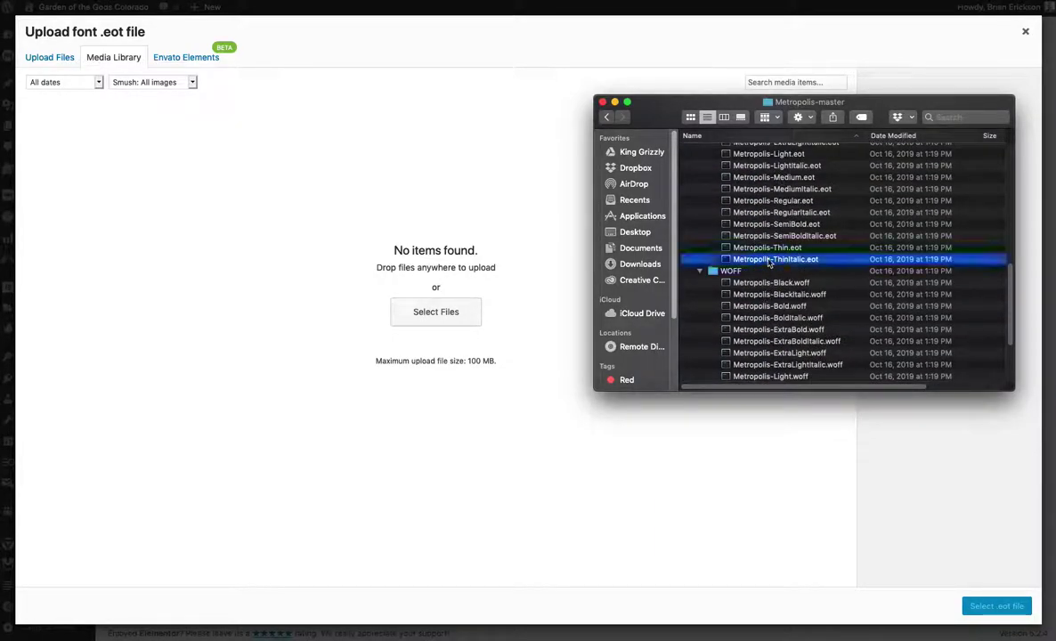
scroll(774, 260, "up", 5)
left_click(771, 215)
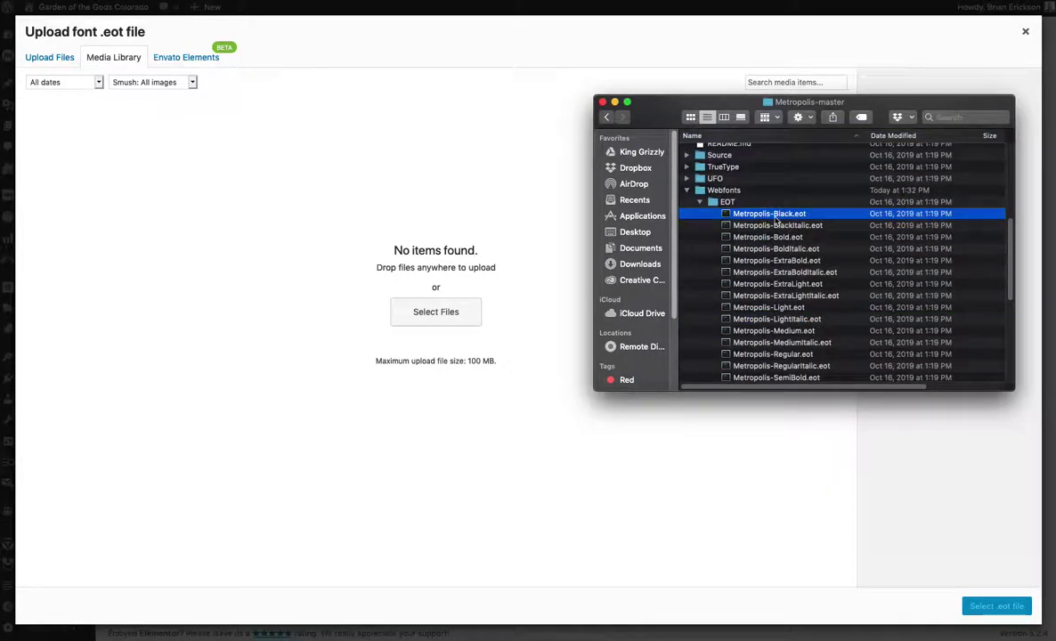
scroll(775, 220, "down", 5)
scroll(784, 236, "up", 5)
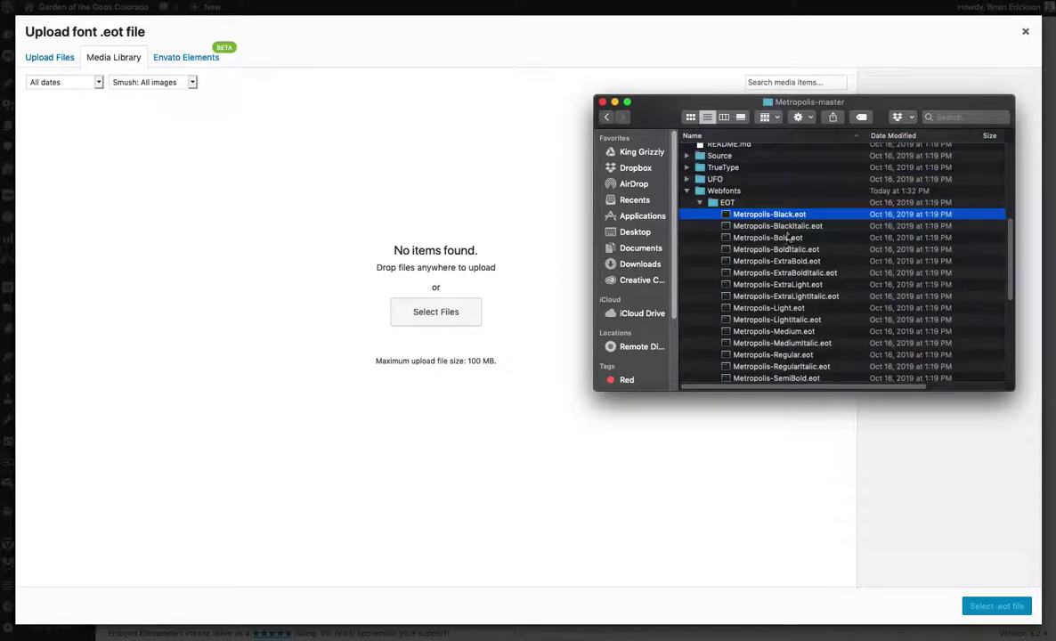
scroll(787, 242, "down", 4)
left_click(791, 340, "shift")
left_click_drag(791, 339, 451, 320)
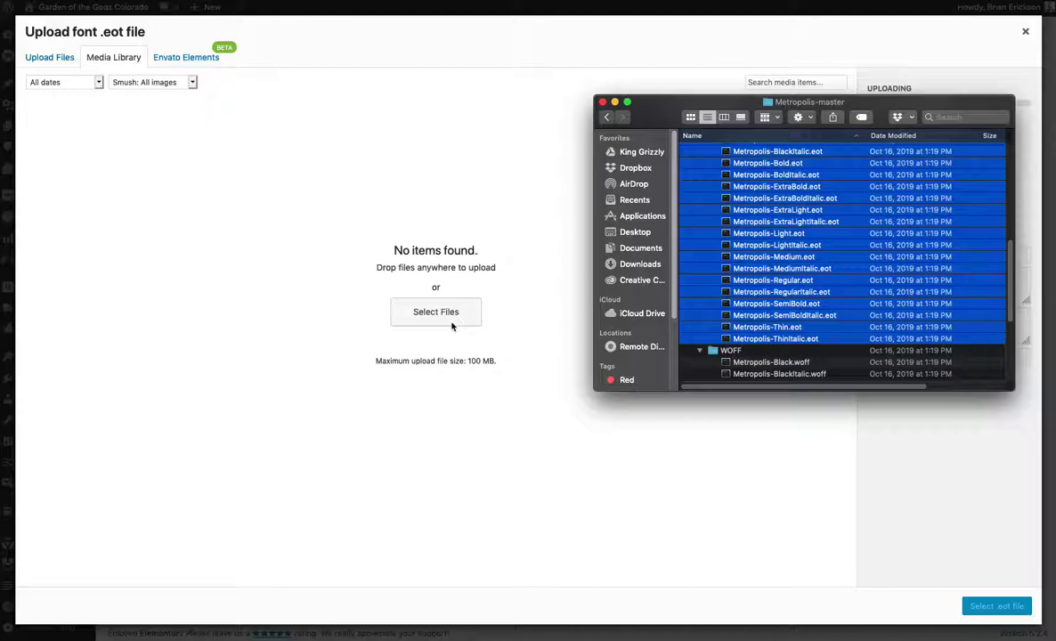
- Move the Finder window aside and assign Metropolis-Regular.eot as the variation's EOT file
left_click_drag(686, 101, 1054, 101)
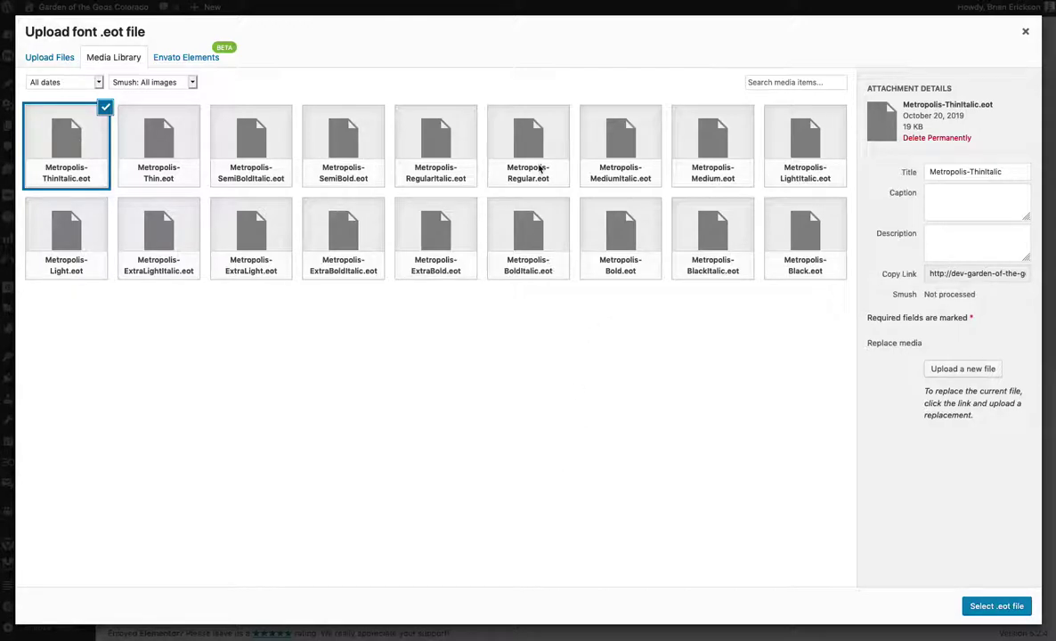
left_click(500, 157)
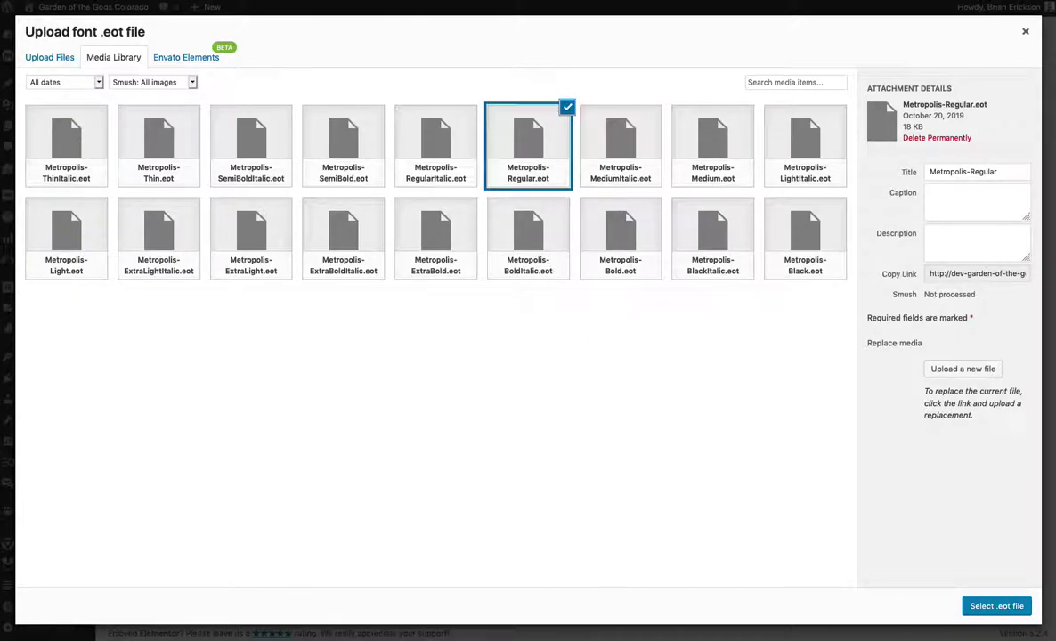
left_click(982, 610)
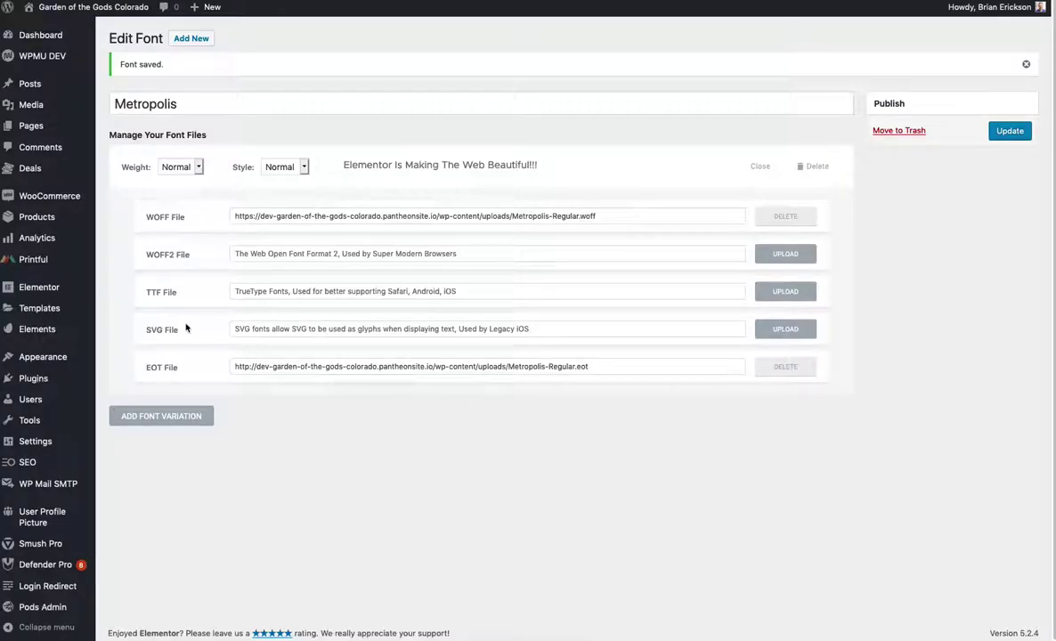
- Start the WOFF2 file upload for the variation and upload all the Metropolis WOFF2 files from the Webfonts WOFF2 folder
left_click(786, 254)
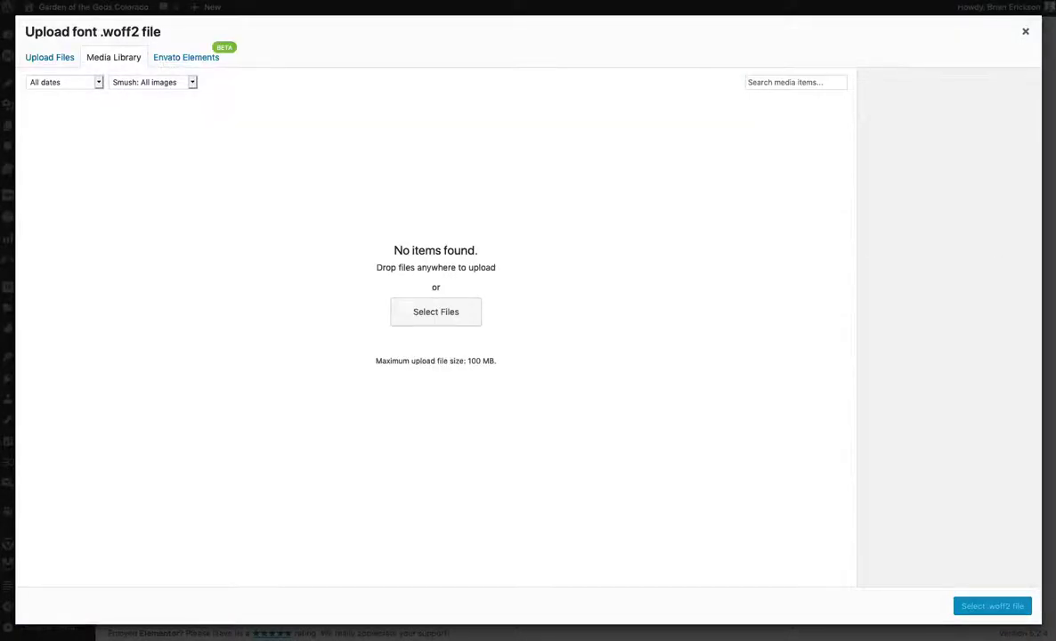
left_click_drag(1054, 78, 637, 93)
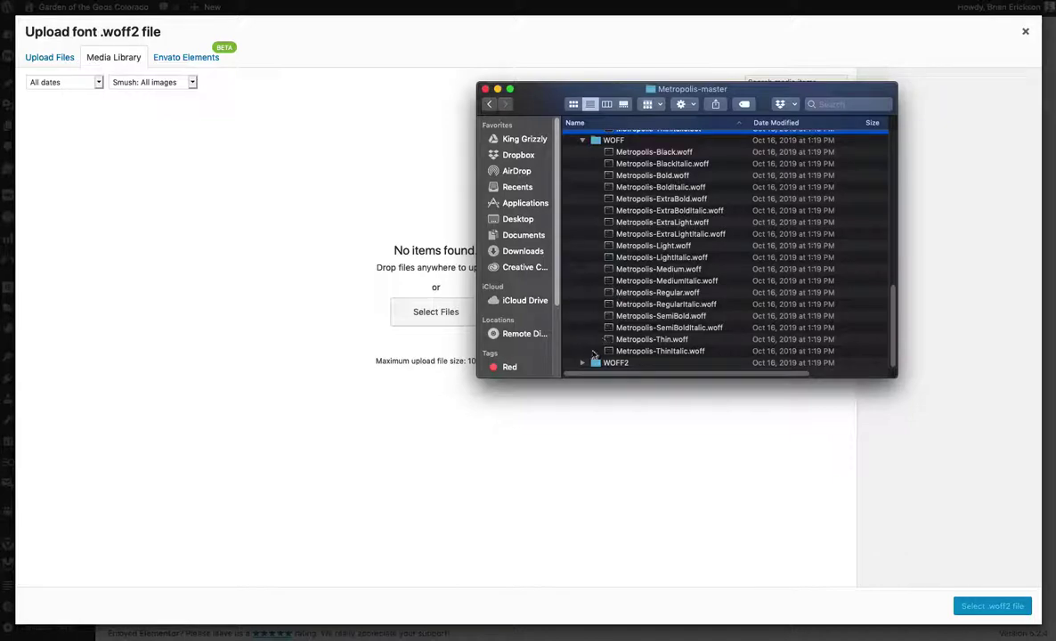
left_click(582, 363)
scroll(677, 267, "down", 5)
left_click(666, 232)
scroll(666, 236, "down", 1)
scroll(666, 234, "down", 2)
left_click(693, 363, "shift")
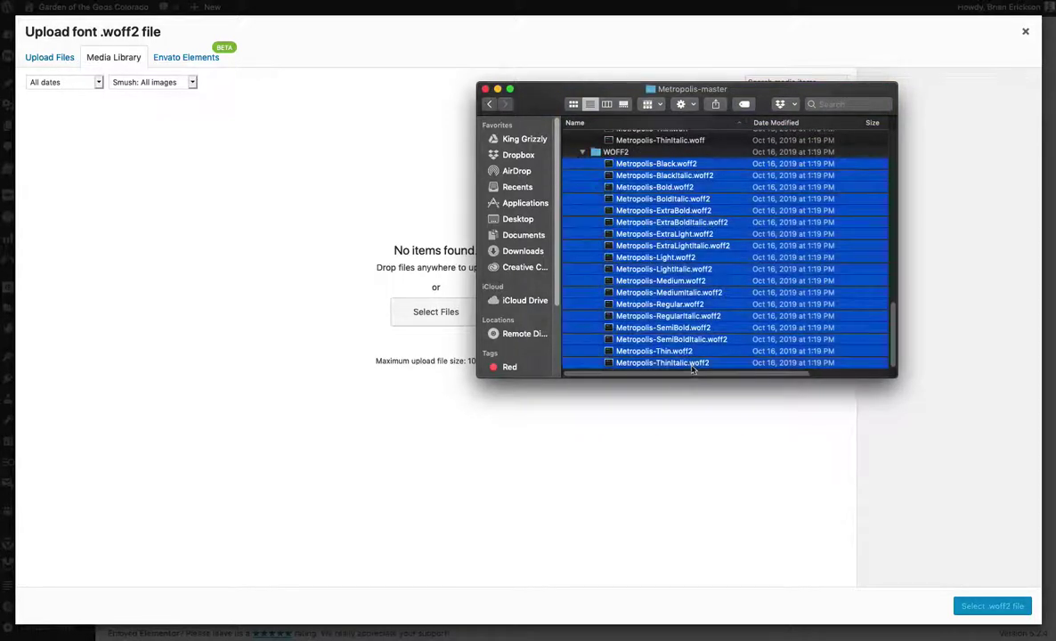
left_click_drag(692, 364, 415, 430)
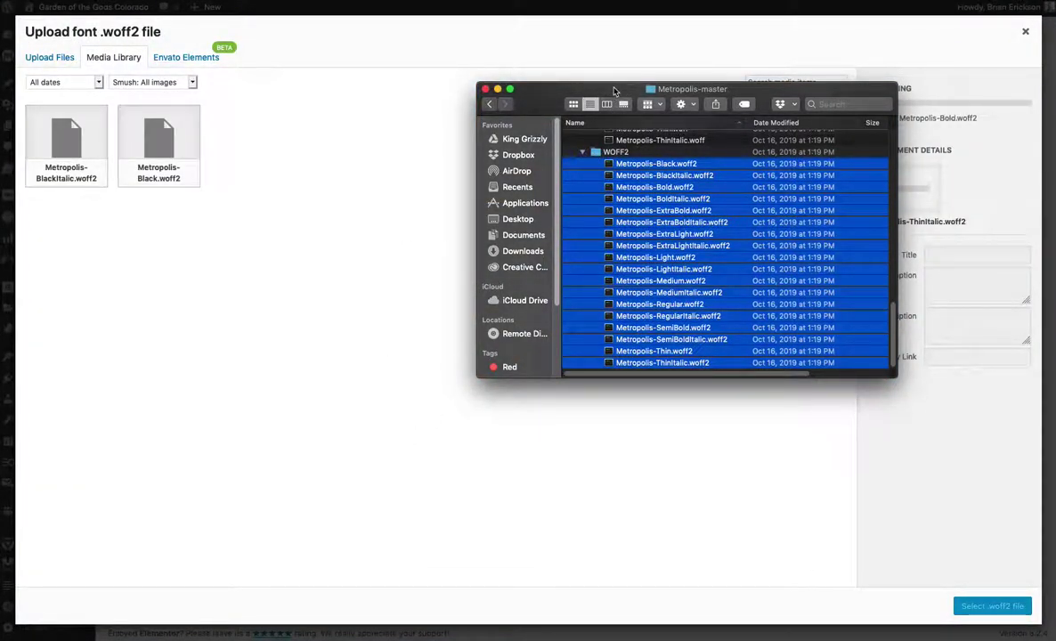
- Expand the TrueType folder of Metropolis-master in Finder and move the Finder window out of the way of the upload dialog
left_click_drag(612, 91, 640, 222)
scroll(641, 415, "up", 15)
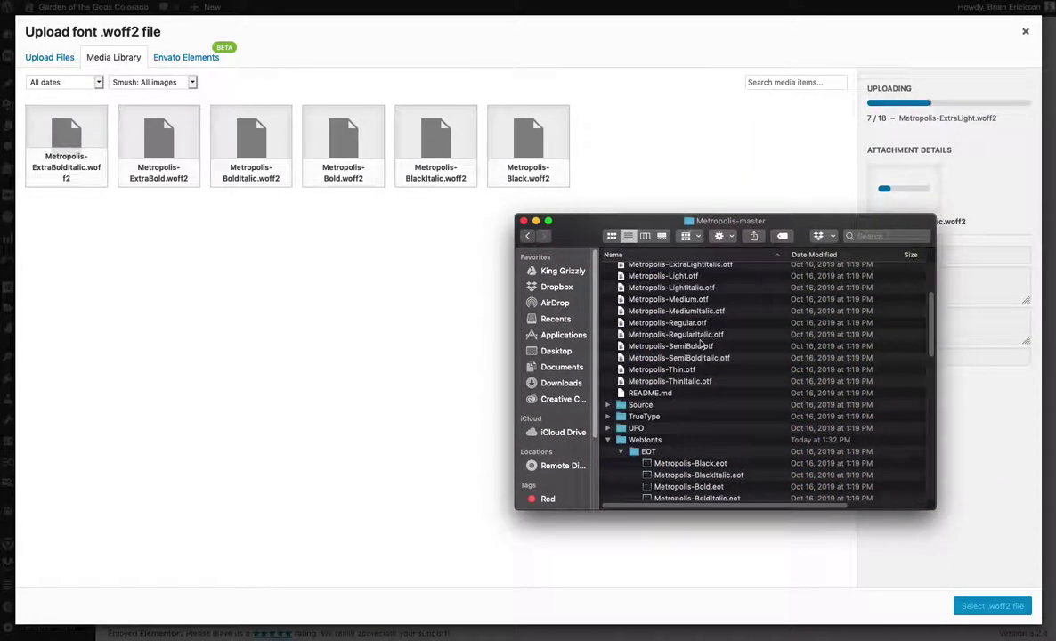
left_click(607, 417)
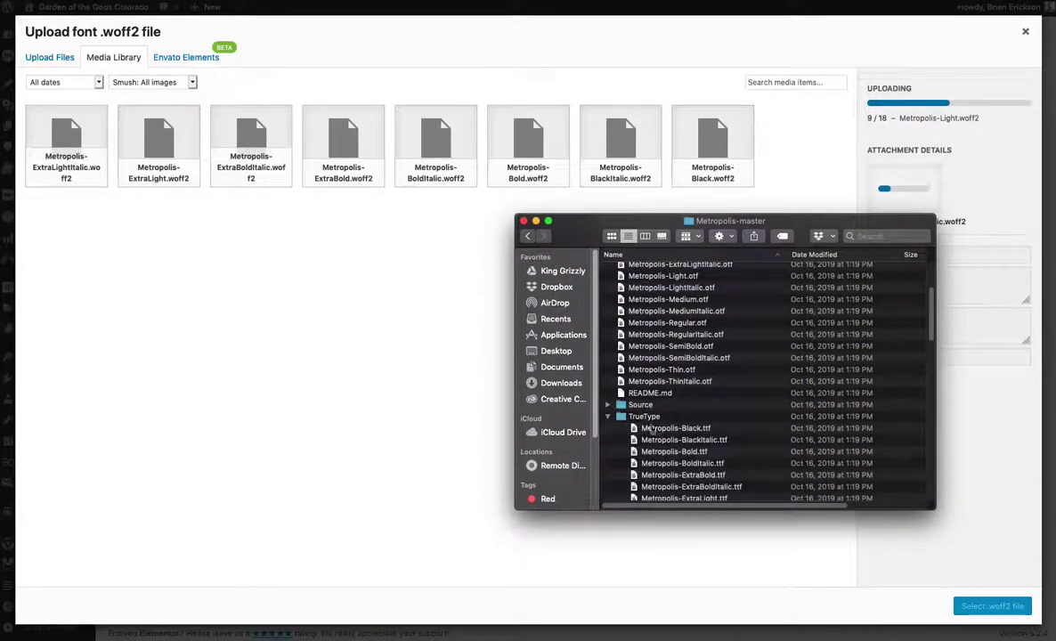
scroll(632, 402, "down", 4)
left_click_drag(776, 228, 1055, 124)
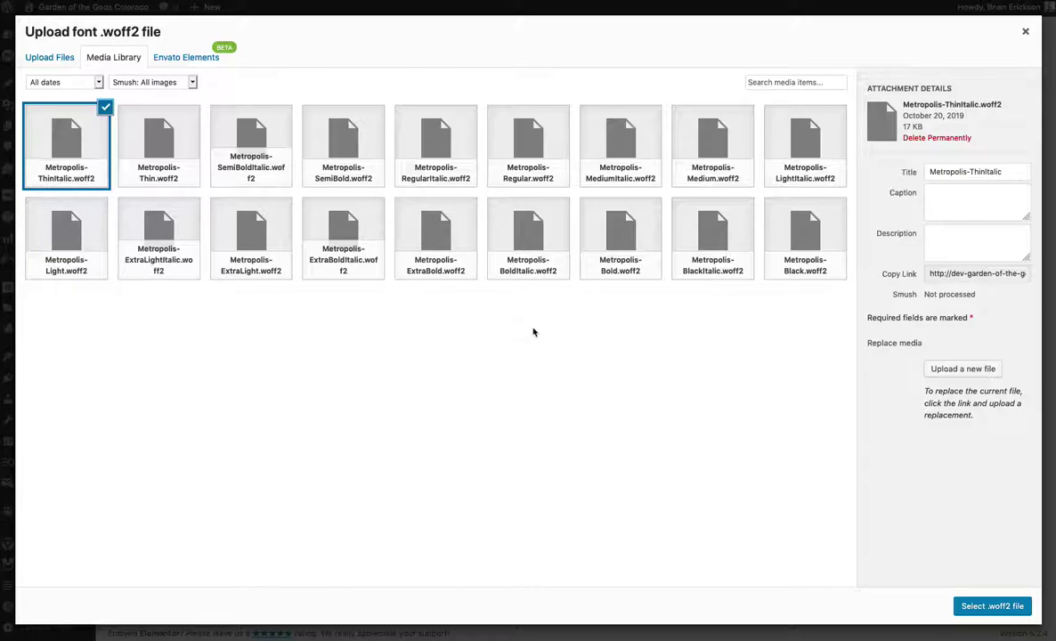
- Assign Metropolis-Regular.woff2 and Metropolis-Regular.ttf to the Normal variation and update the font
left_click(536, 142)
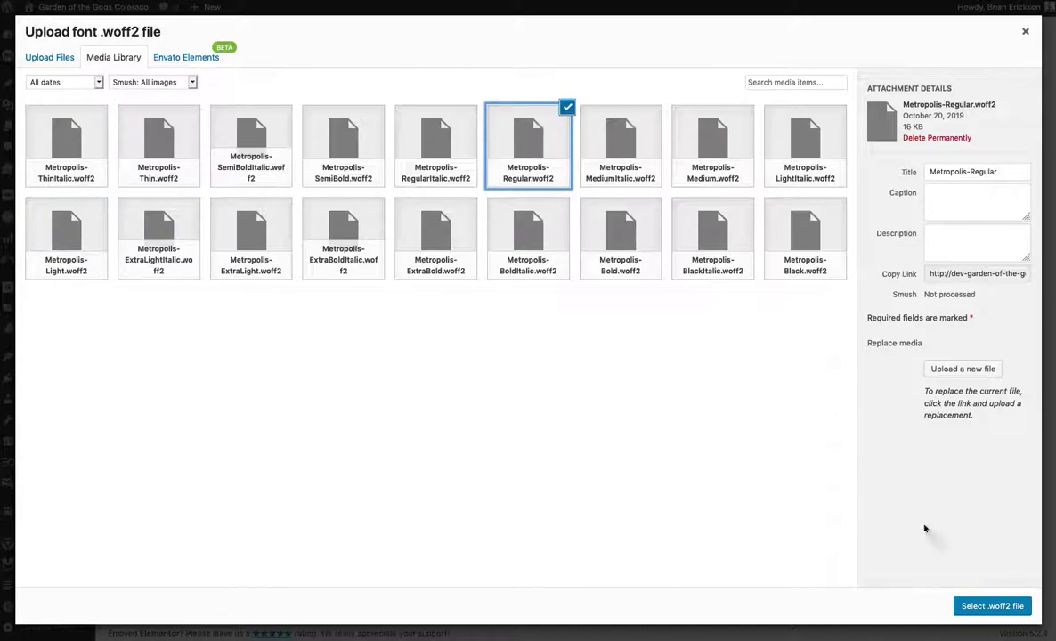
left_click(1013, 609)
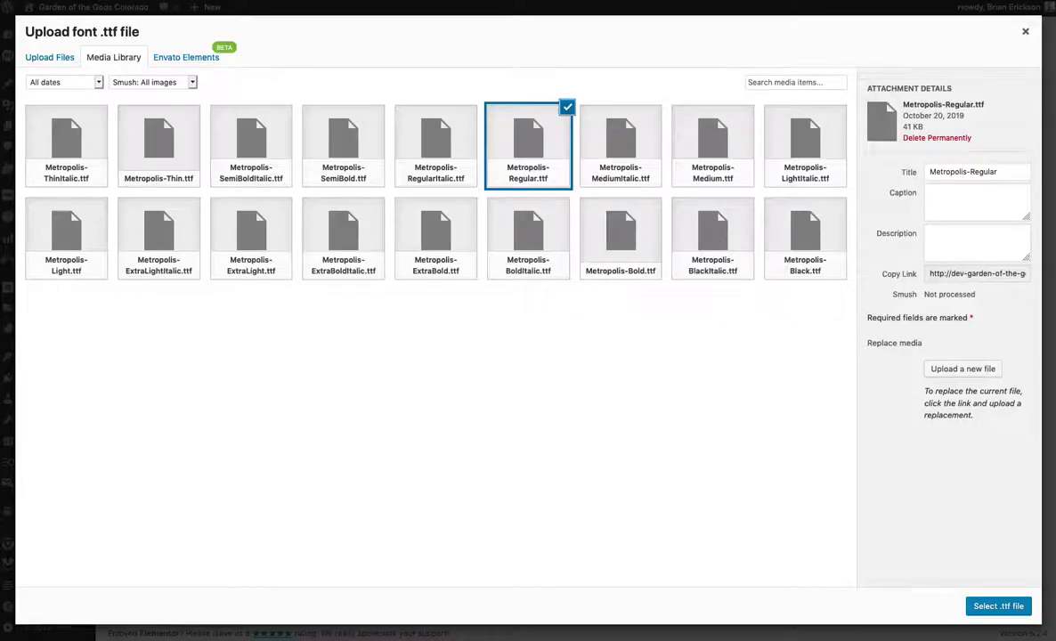
left_click(1002, 605)
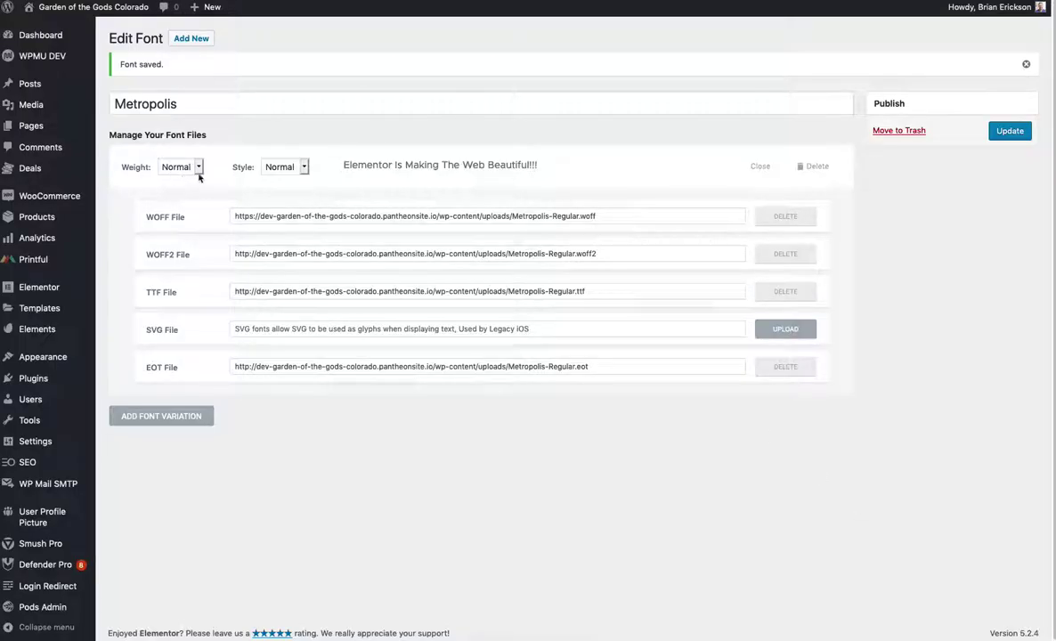
left_click(1008, 131)
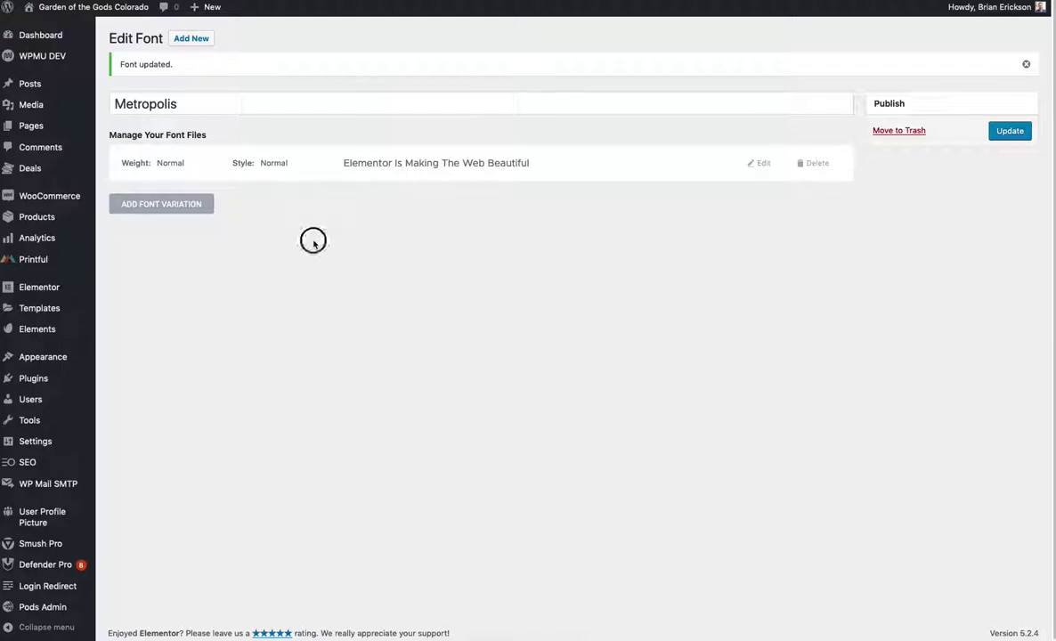
- Add a second font variation with Normal weight and Italic style
left_click(188, 204)
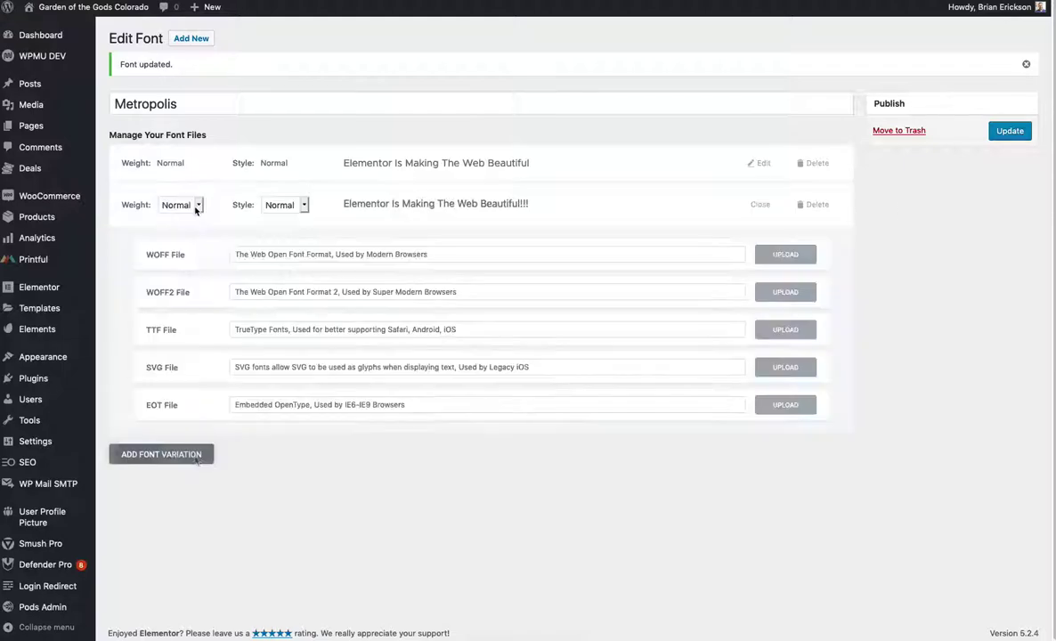
left_click(301, 205)
left_click(302, 217)
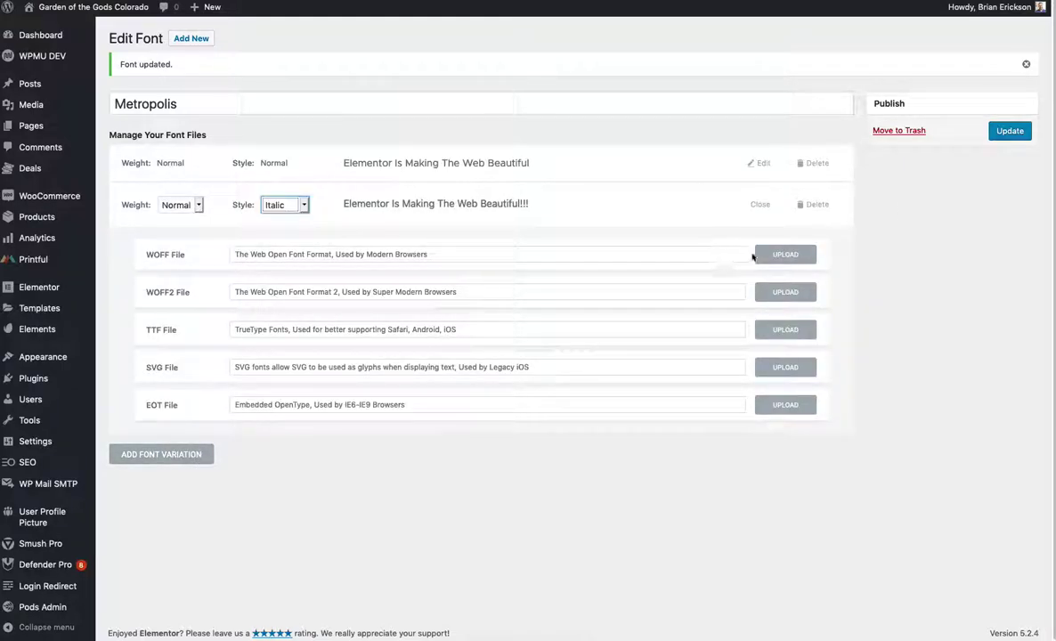
- Assign Metropolis-RegularItalic.woff and Metropolis-RegularItalic.ttf as the Italic variation's WOFF and TTF files
left_click(774, 257)
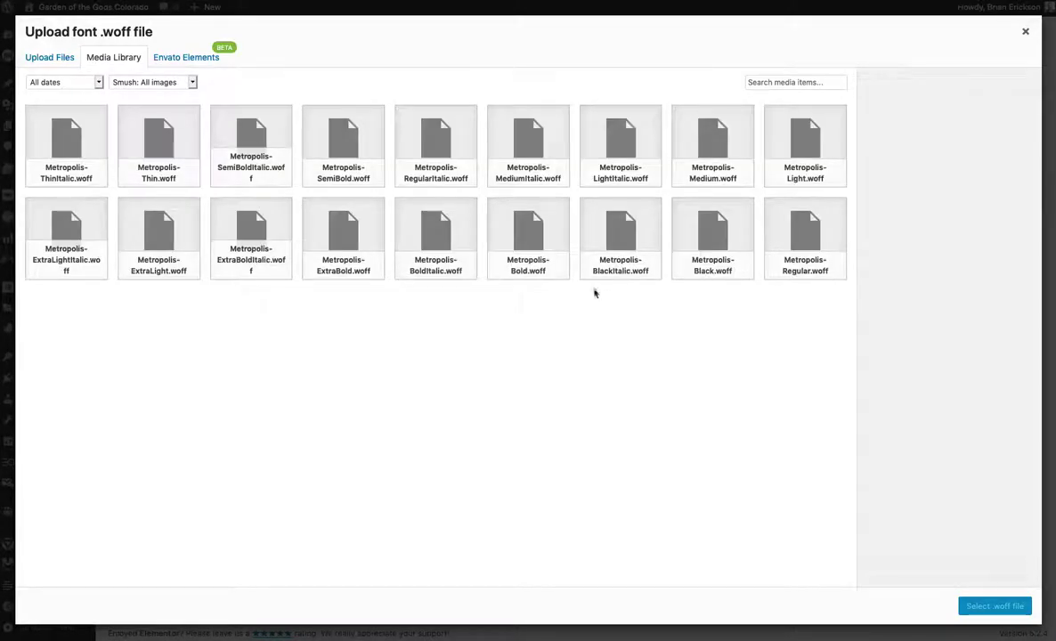
left_click(434, 166)
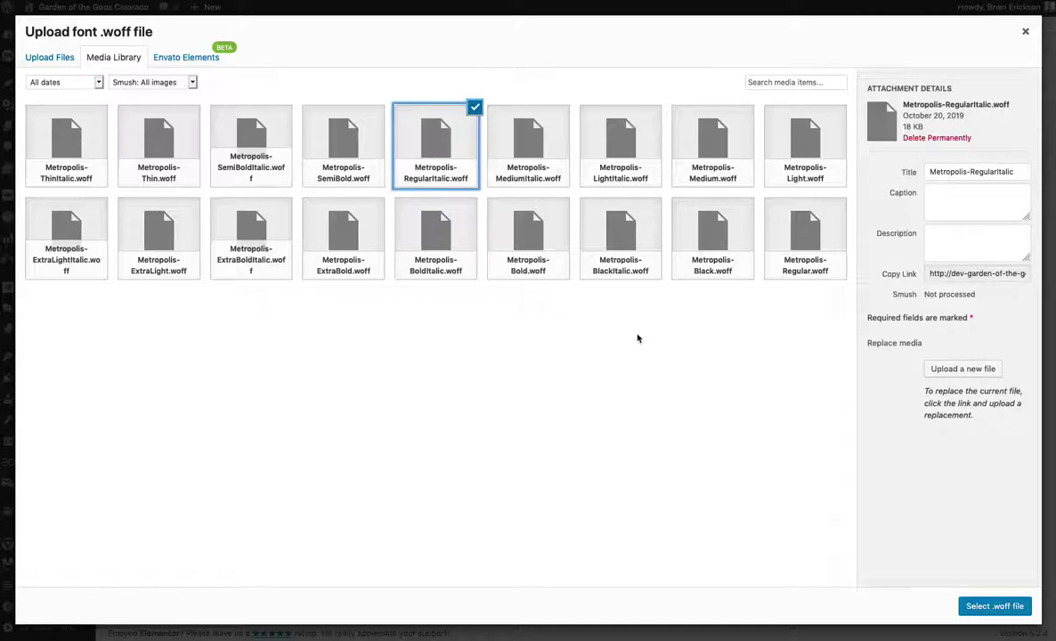
left_click(1021, 606)
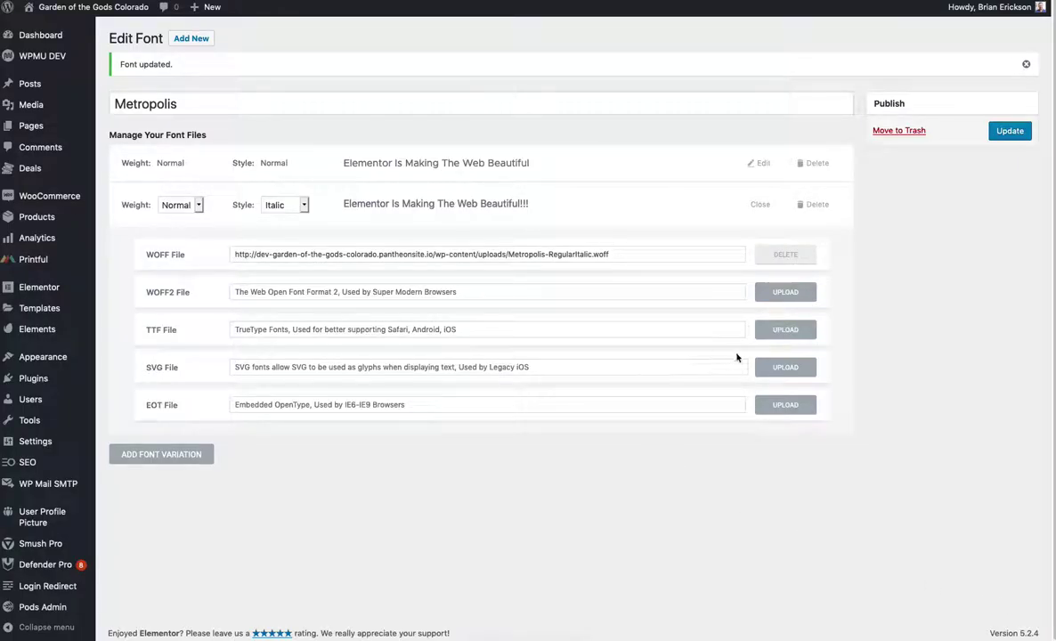
left_click(774, 329)
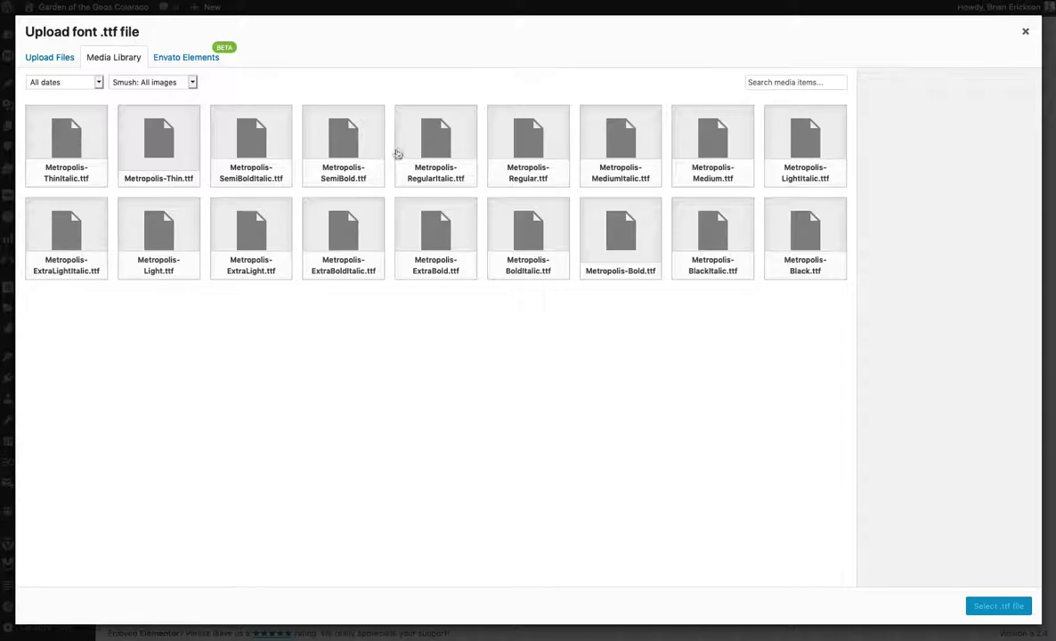
left_click(434, 153)
left_click(998, 606)
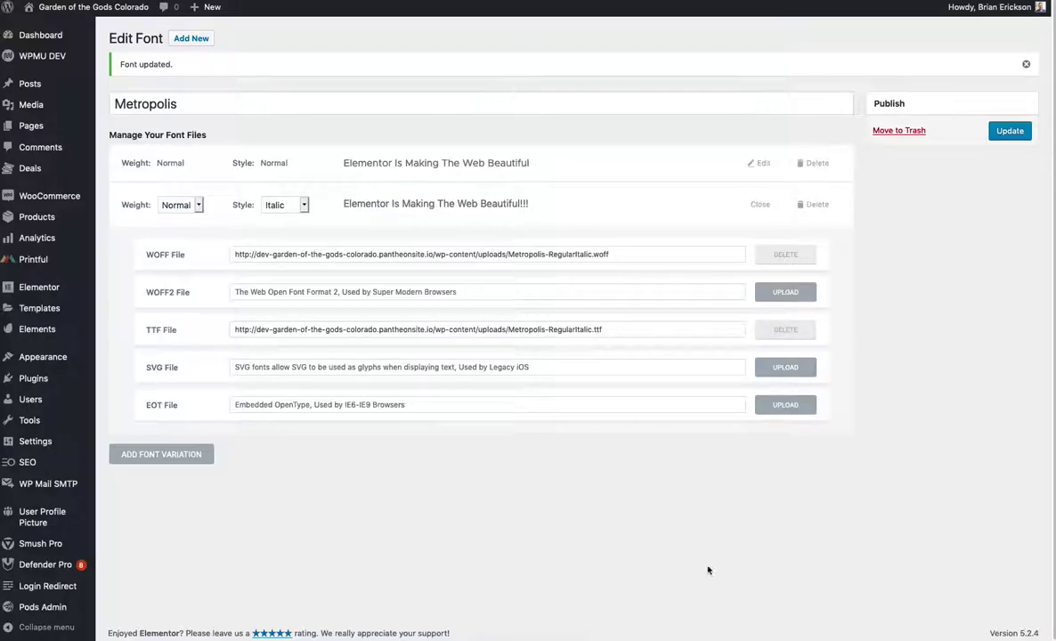
- Assign Metropolis-RegularItalic.woff2 and Metropolis-RegularItalic.eot as the Italic variation's WOFF2 and EOT files, leaving the SVG file empty
left_click(771, 370)
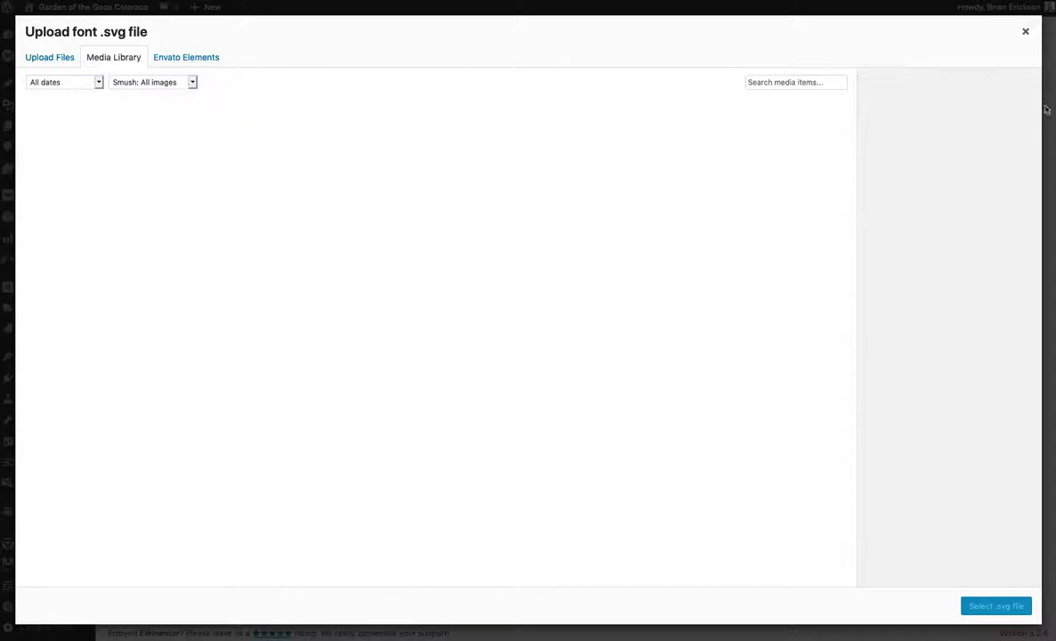
left_click(1026, 32)
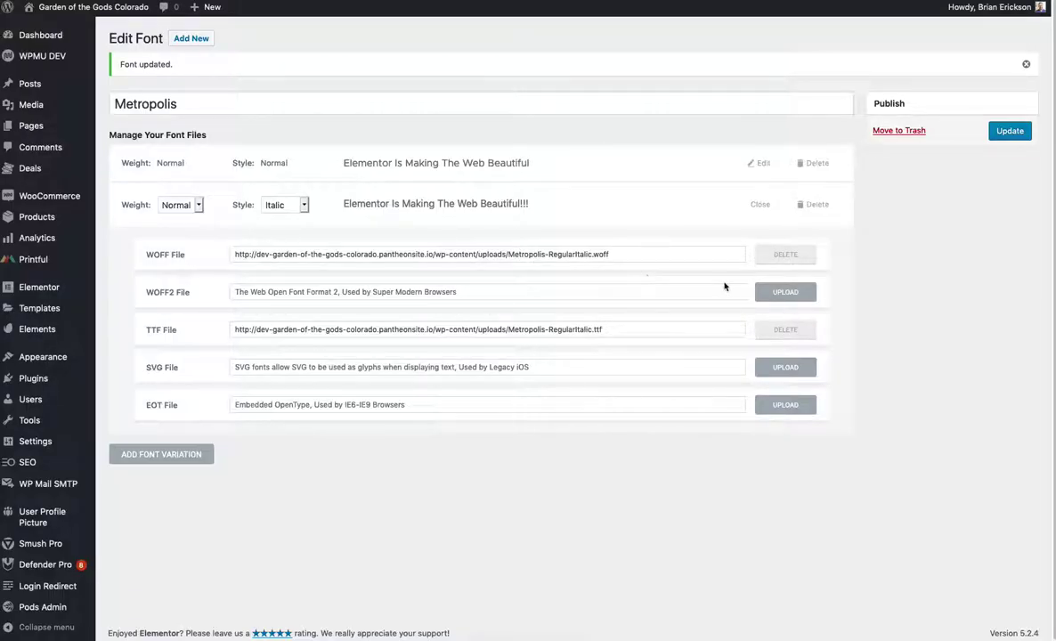
left_click(775, 292)
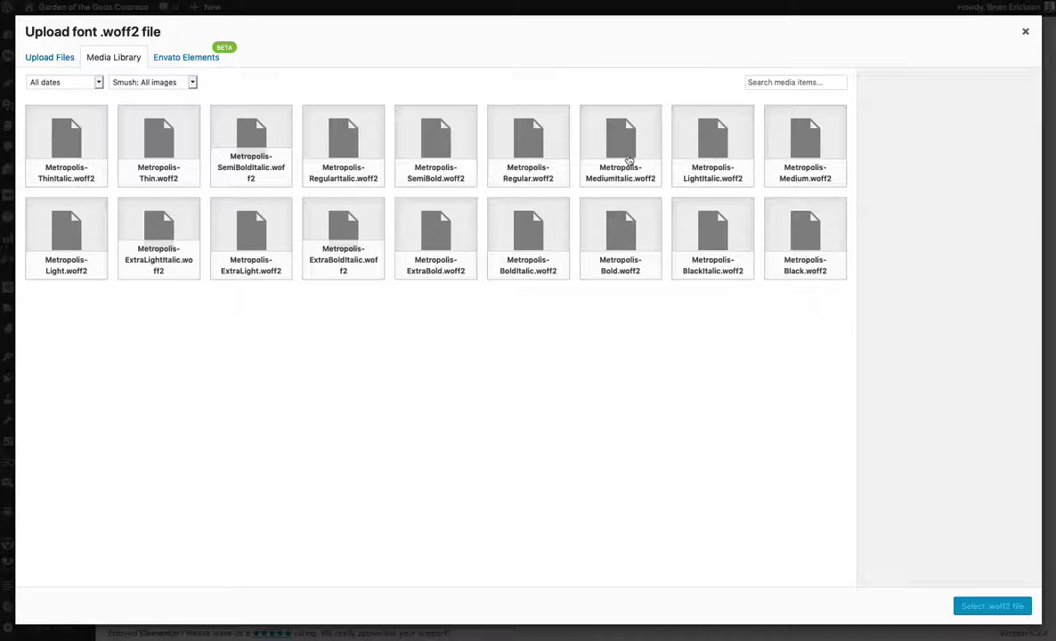
left_click(349, 152)
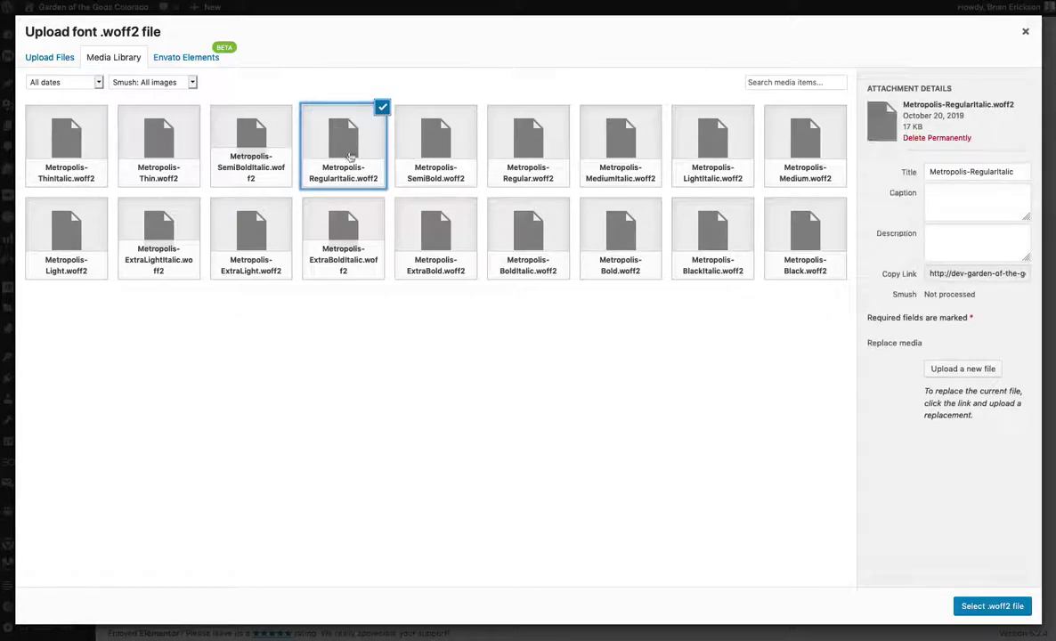
left_click(979, 607)
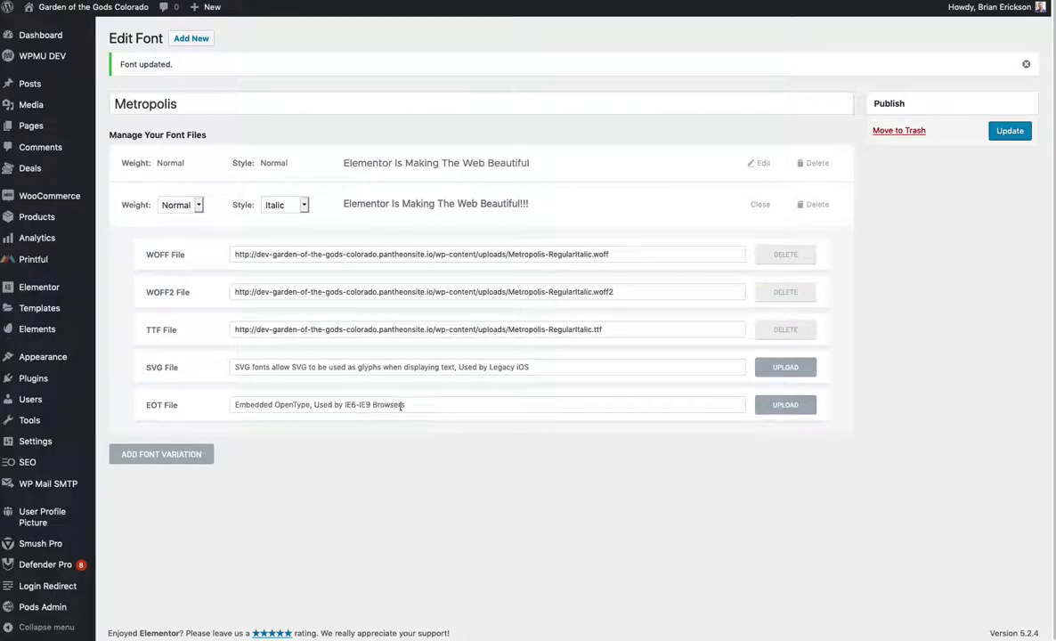
left_click(785, 405)
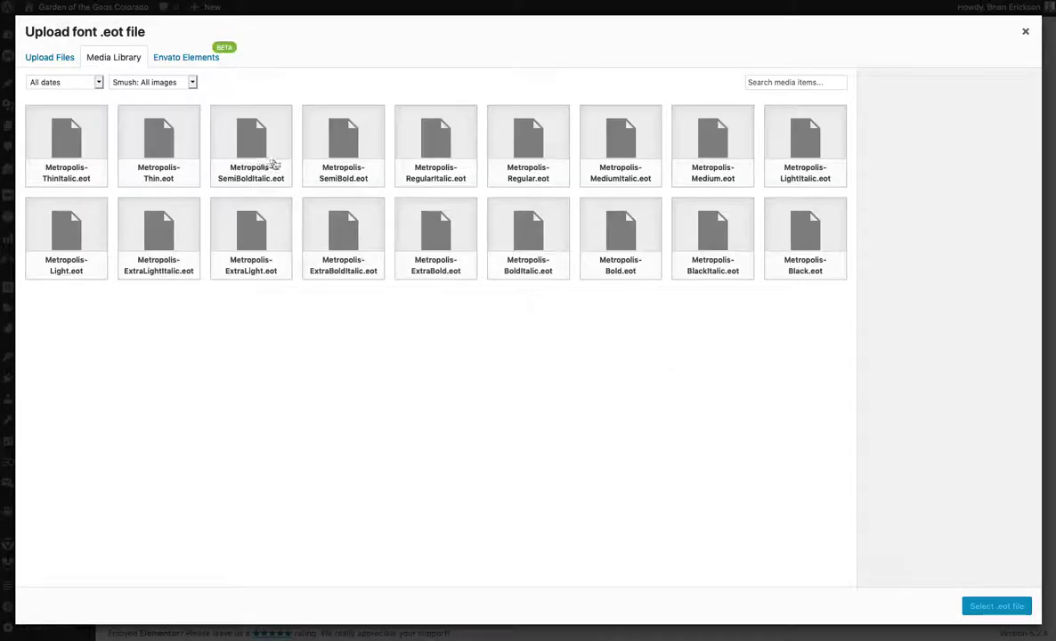
left_click(440, 150)
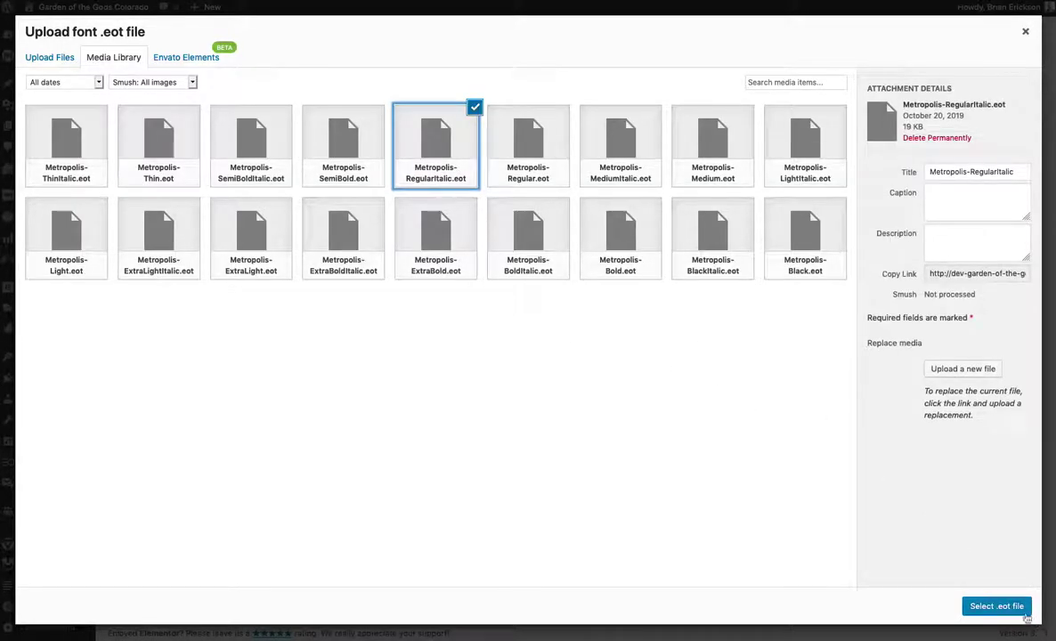
left_click(997, 607)
- Add a third font variation and set its weight to Bold
left_click(198, 452)
left_click(199, 455)
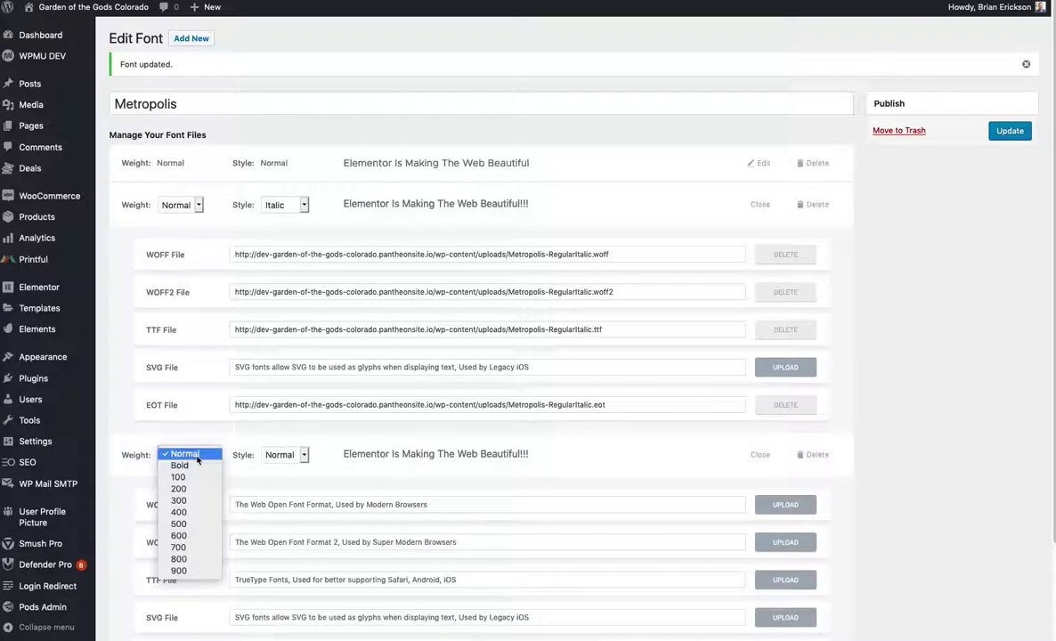
left_click(178, 465)
- Assign Metropolis-Bold.woff and Metropolis-Bold.woff2 as the Bold variation's WOFF and WOFF2 files
scroll(374, 427, "down", 3)
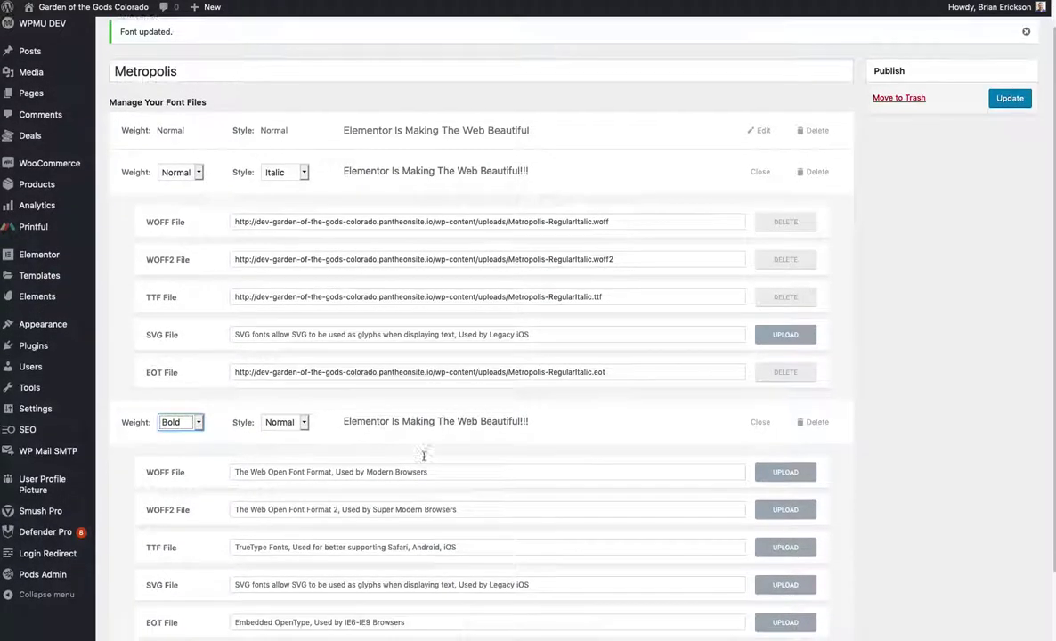
left_click(786, 393)
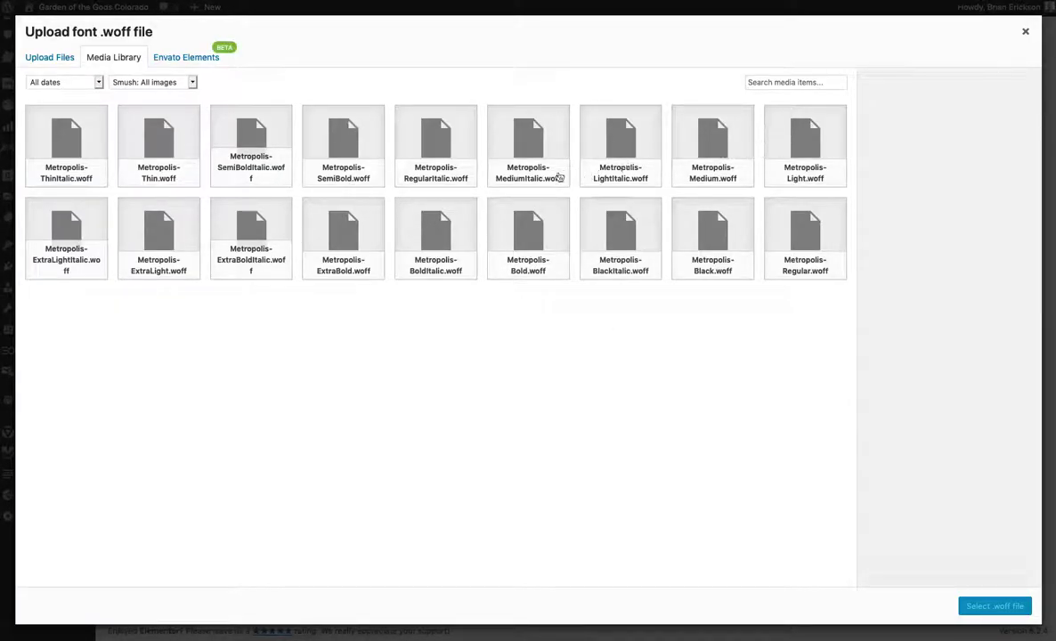
left_click(525, 272)
left_click(1006, 605)
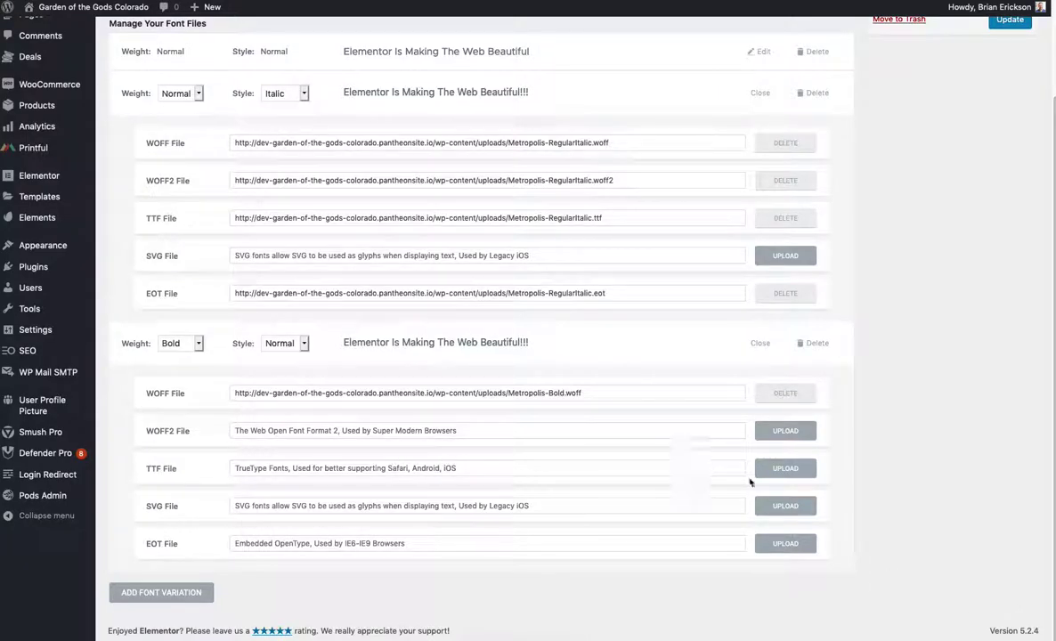
left_click(775, 433)
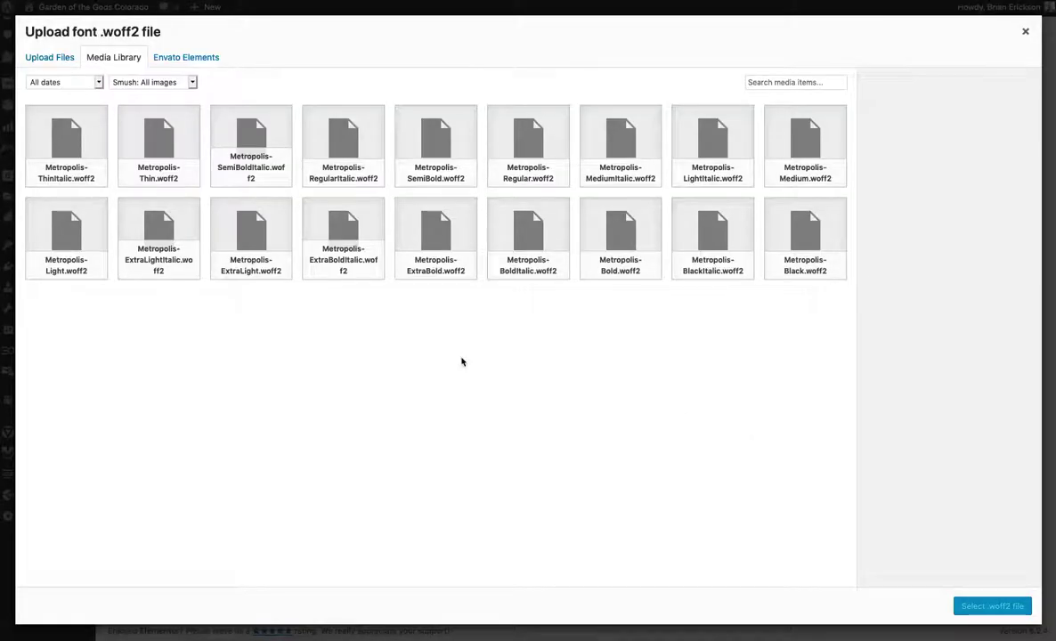
left_click(622, 258)
left_click(991, 607)
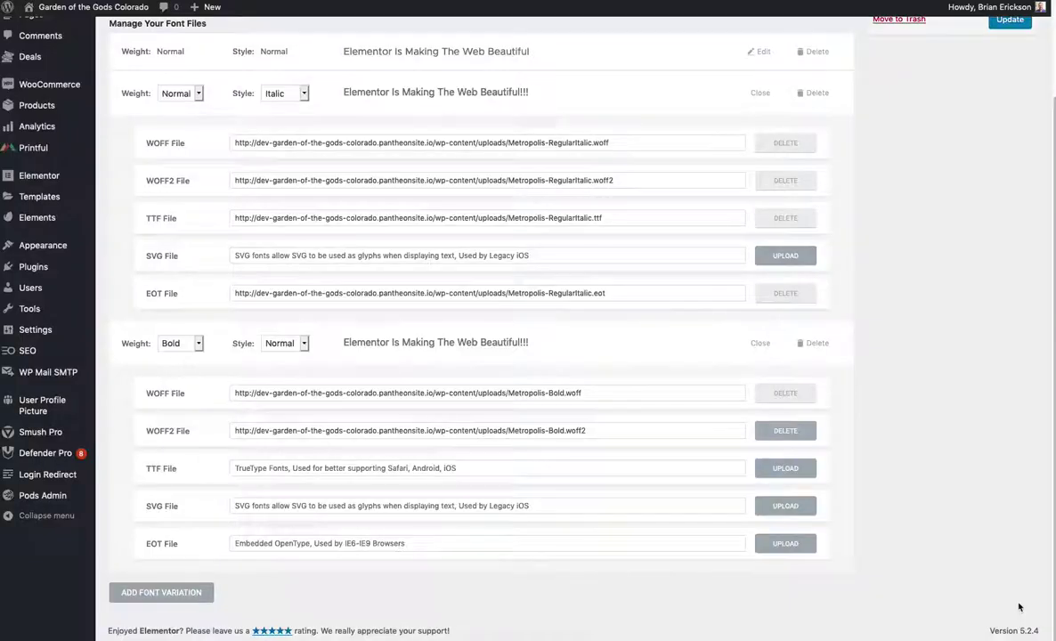
- Assign Metropolis-Bold.ttf and Metropolis-Bold.eot to the Bold variation and update the font
left_click(767, 468)
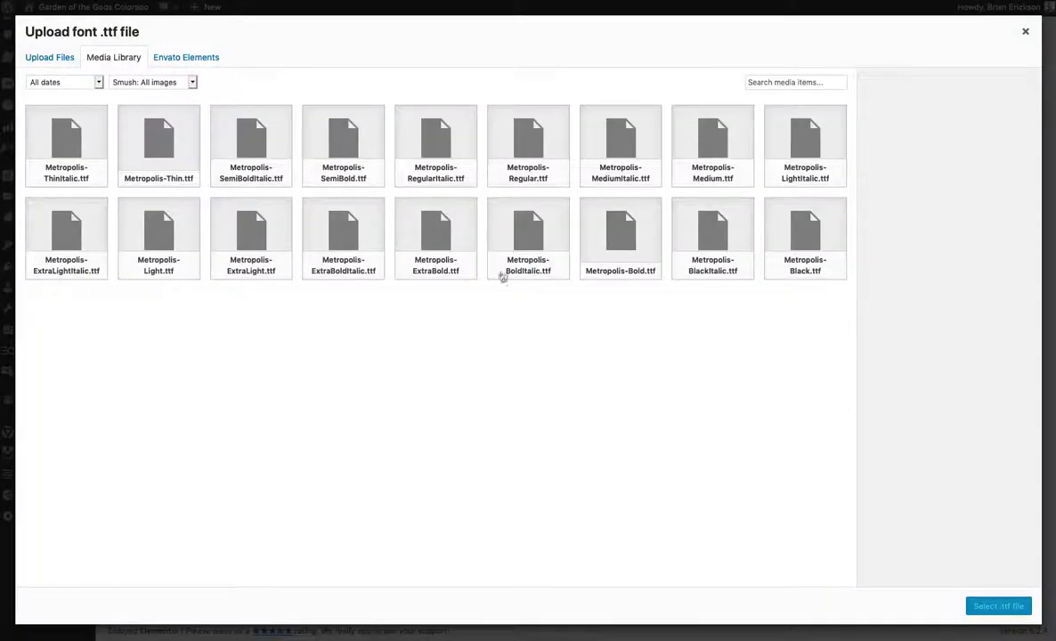
left_click(621, 238)
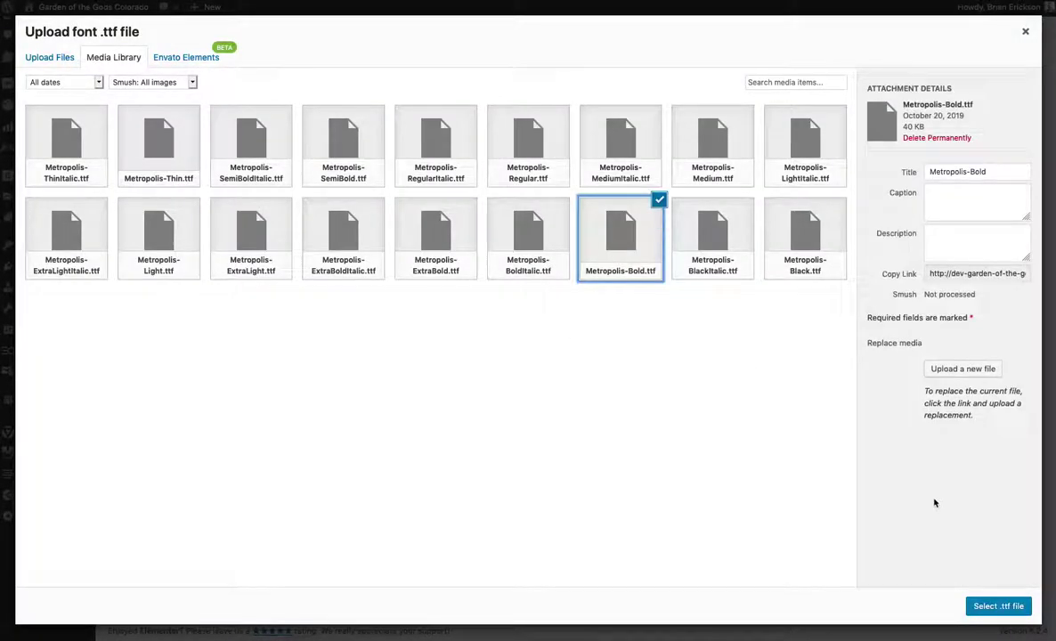
left_click(998, 607)
left_click(768, 543)
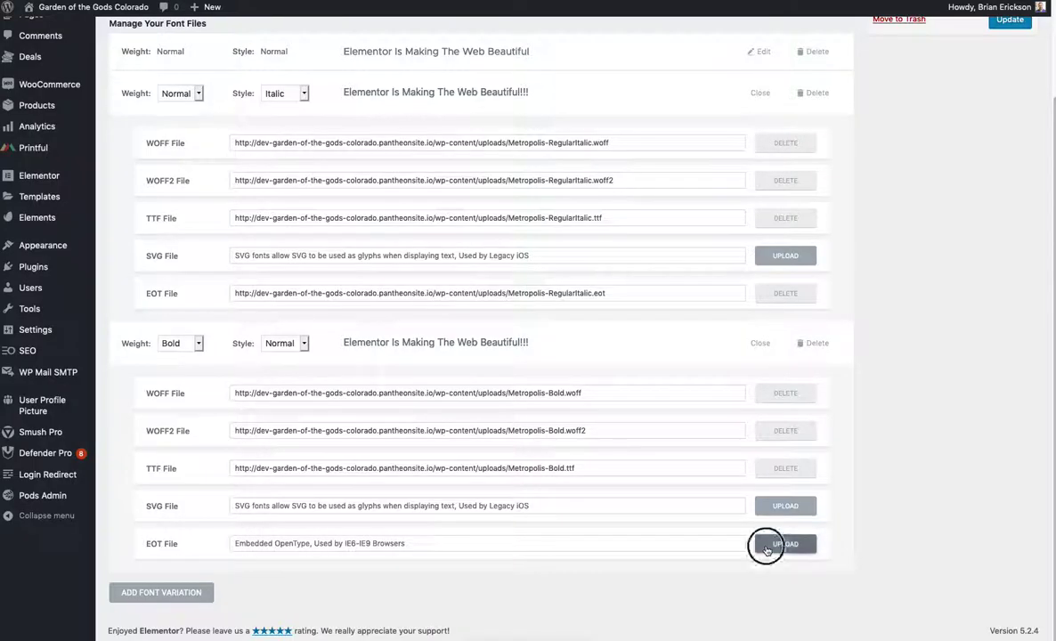
left_click(621, 239)
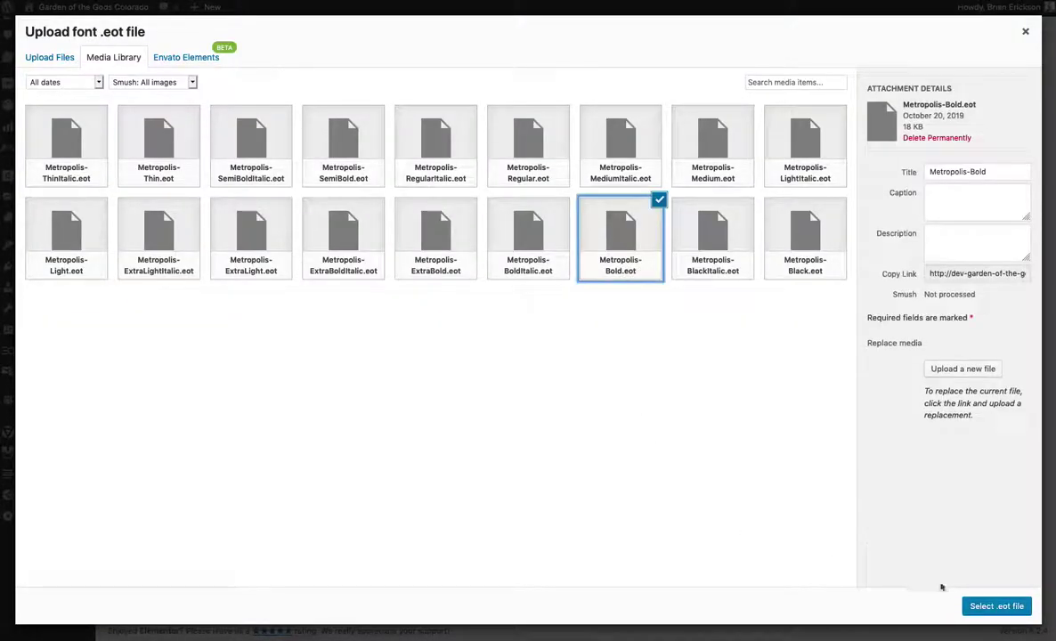
left_click(984, 606)
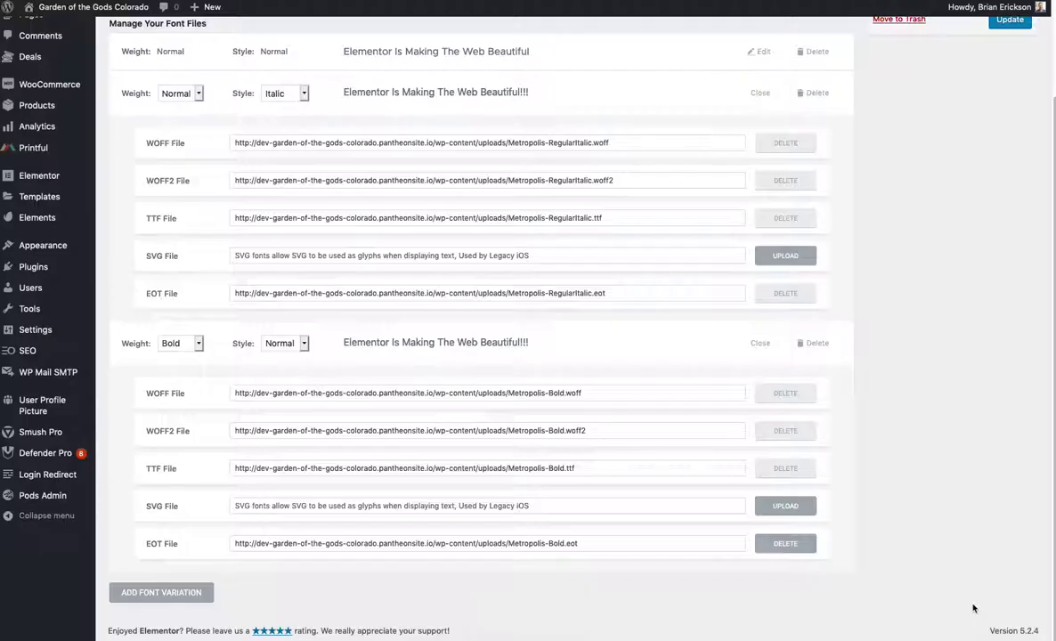
left_click(1003, 22)
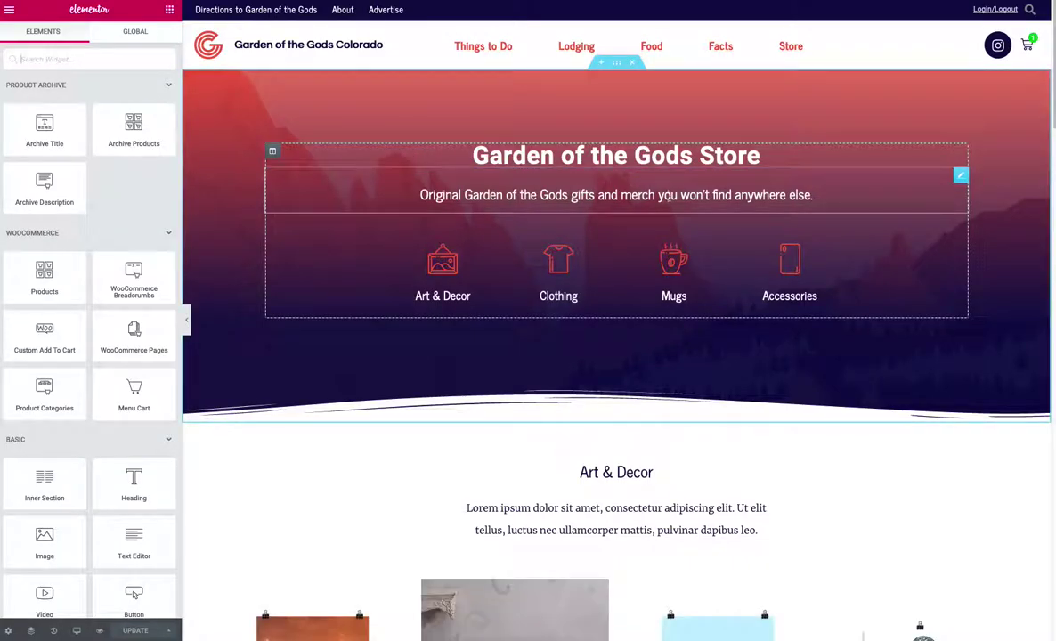
- Set the font family of the "Garden of the Gods Store" heading to the custom font Metropolis
left_click(683, 153)
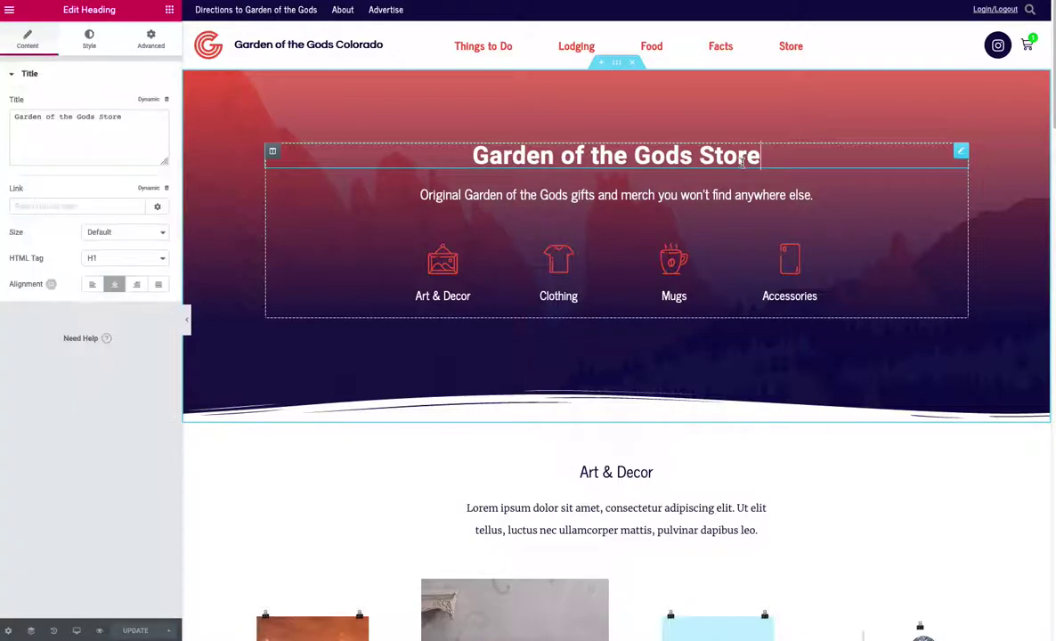
left_click(89, 39)
left_click(156, 132)
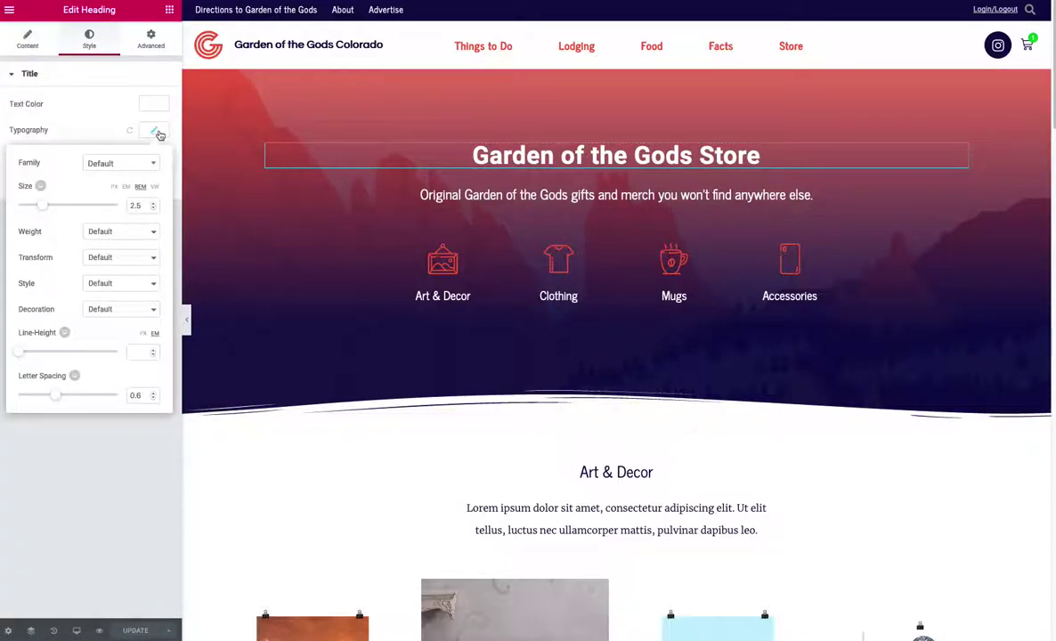
left_click(140, 161)
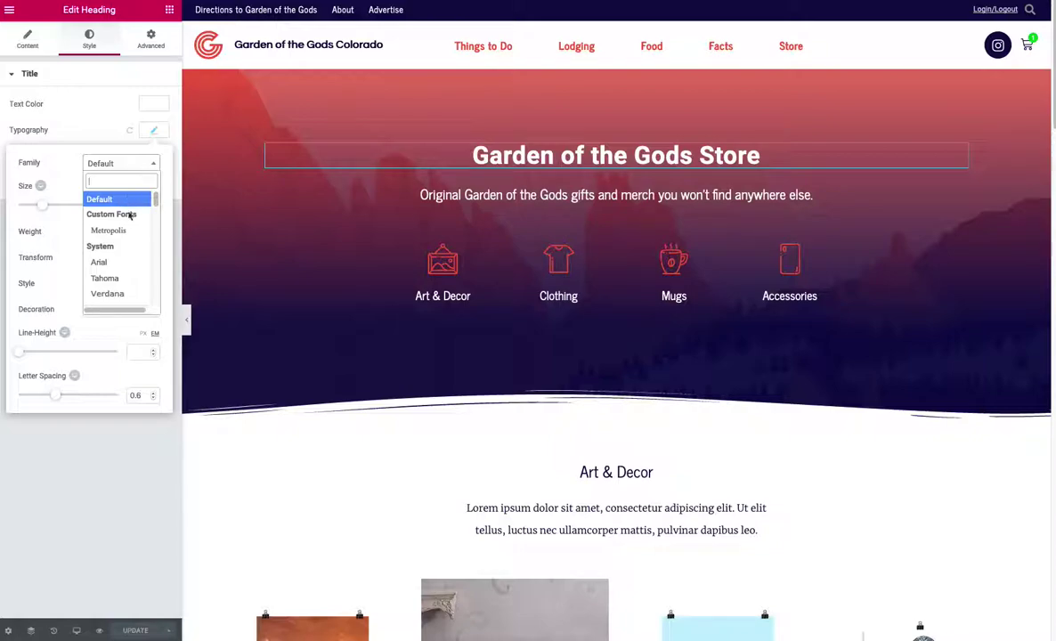
left_click(105, 229)
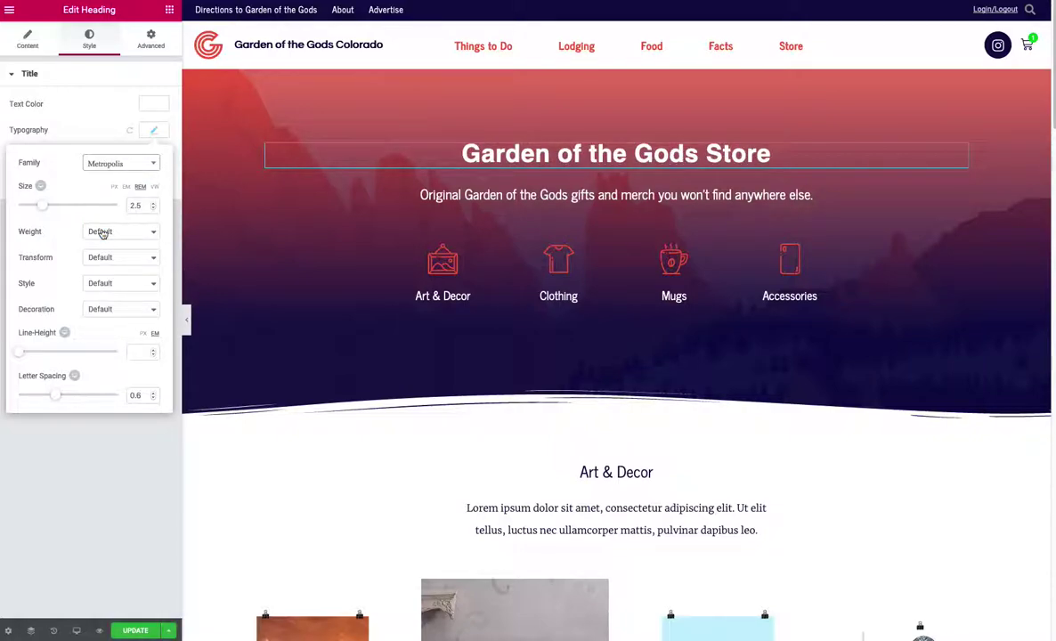
- Set the font weight of the "Garden of the Gods Store" heading to Bold and close its typography settings
left_click(102, 233)
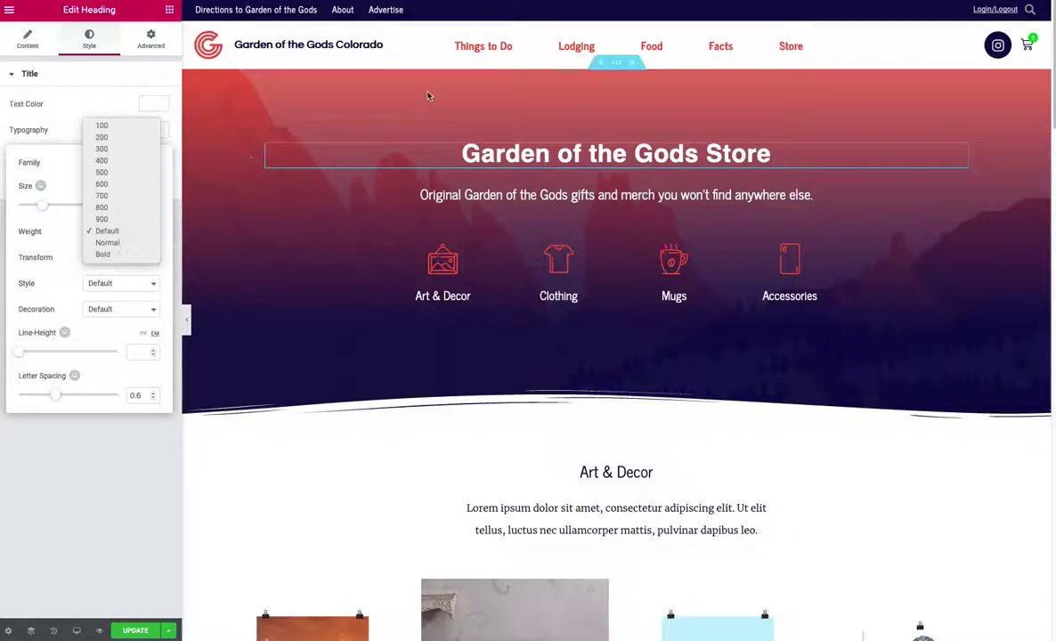
left_click(130, 256)
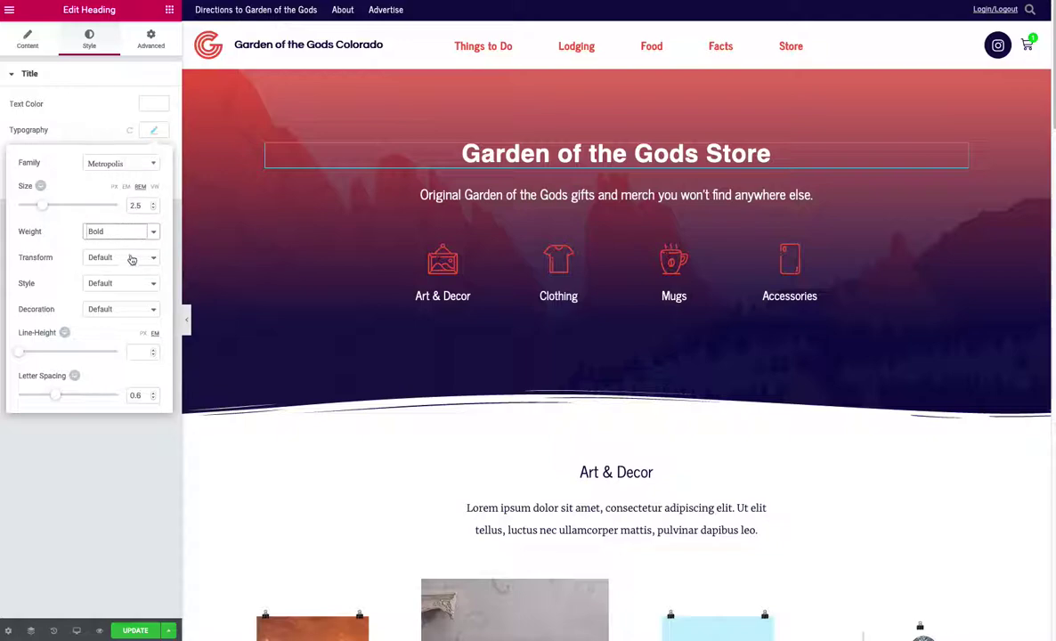
left_click(130, 483)
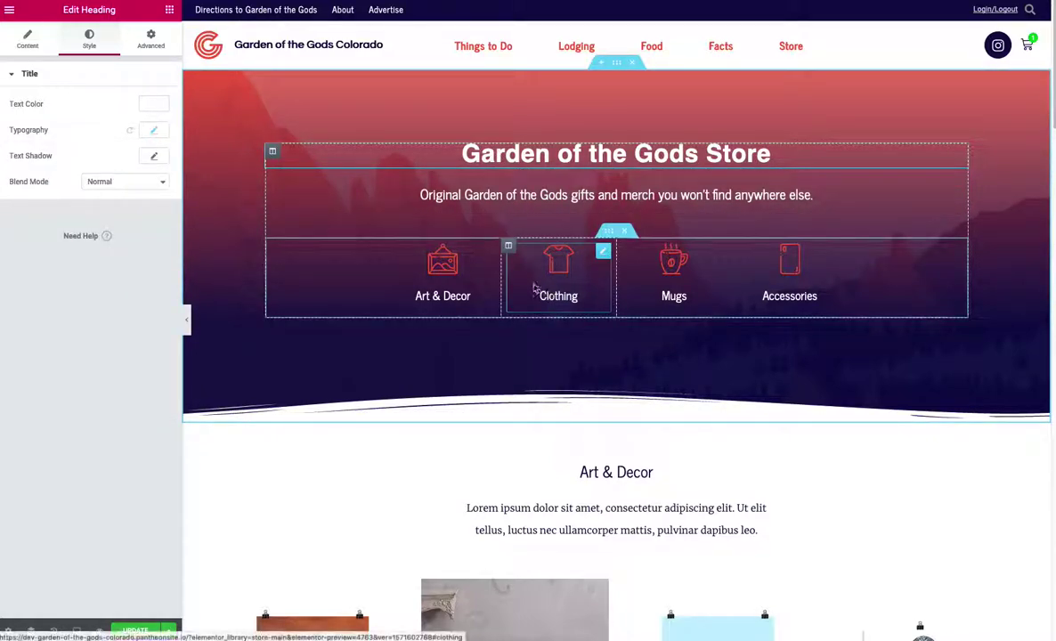
key("ctrl+s")
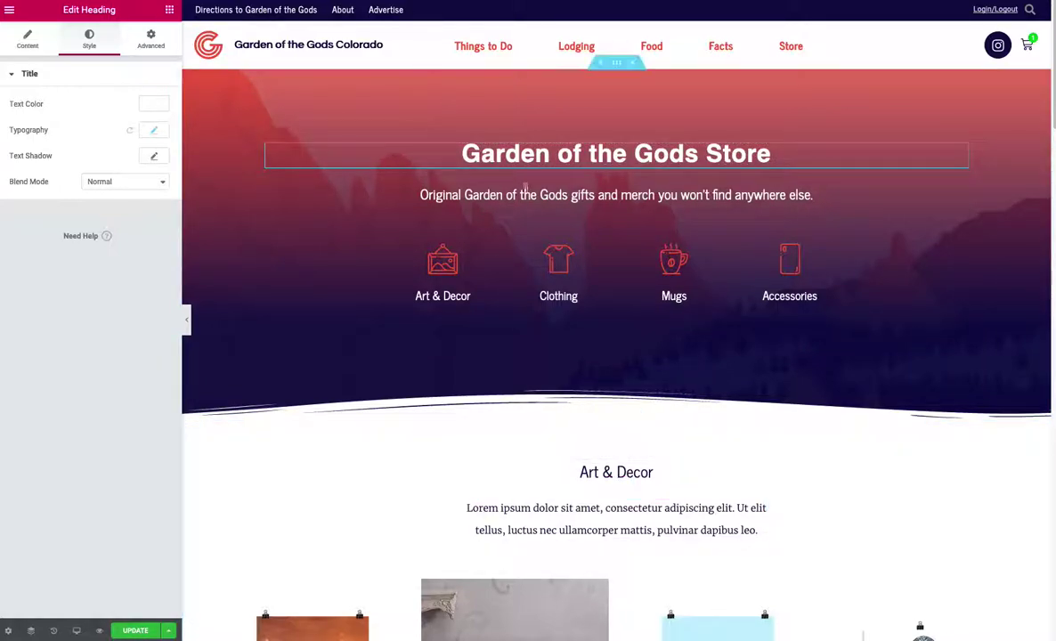
- Change the font family of the "Art & Decor" section heading below the hero banner to Metropolis
left_click(658, 472)
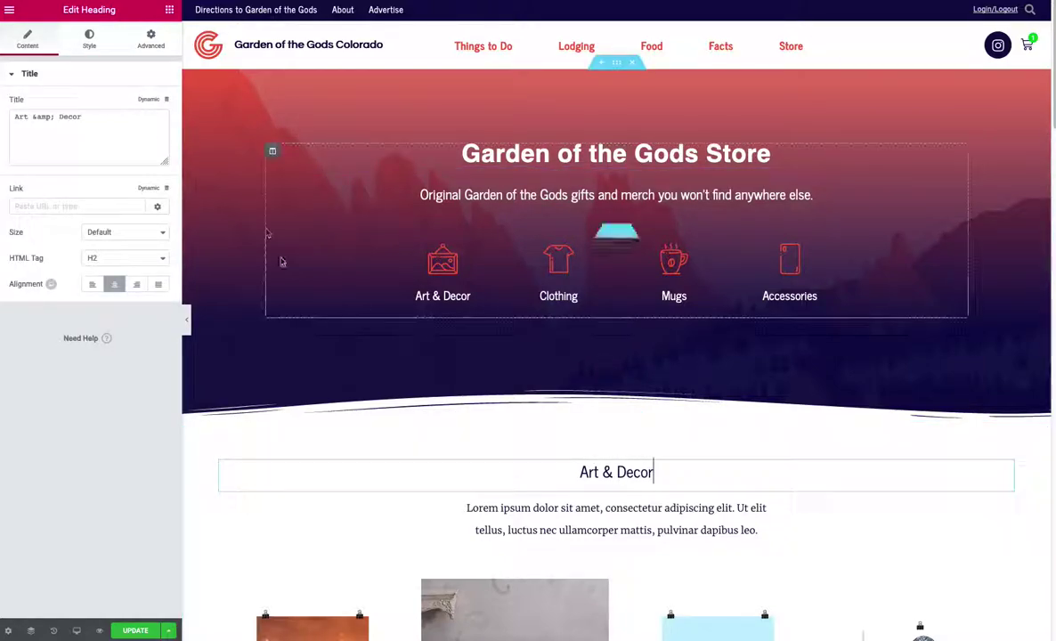
left_click(89, 40)
left_click(153, 130)
left_click(152, 164)
left_click_drag(155, 258, 163, 189)
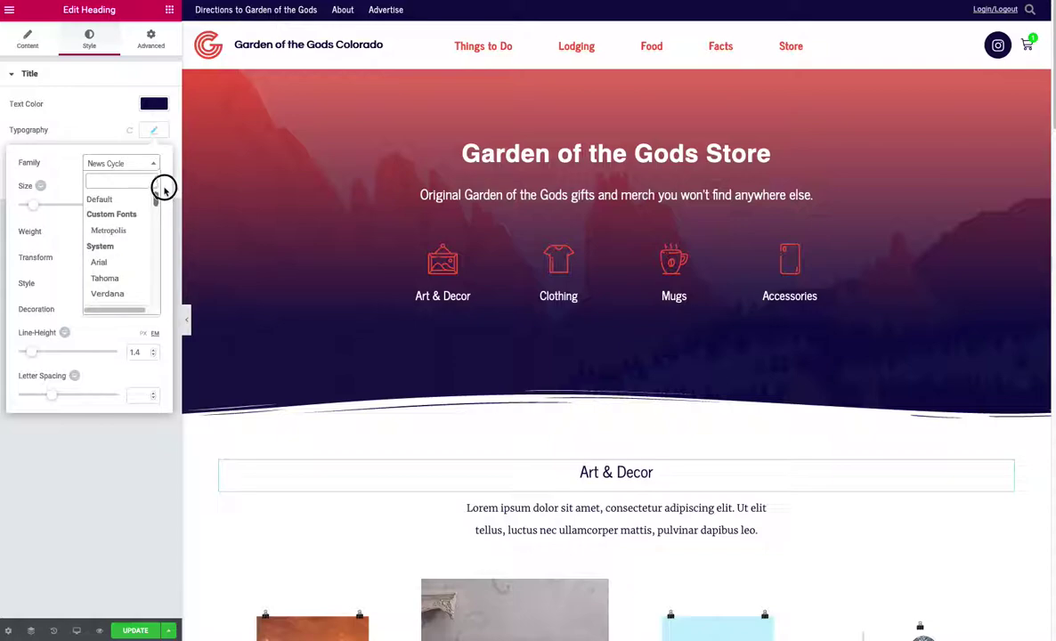
left_click(131, 230)
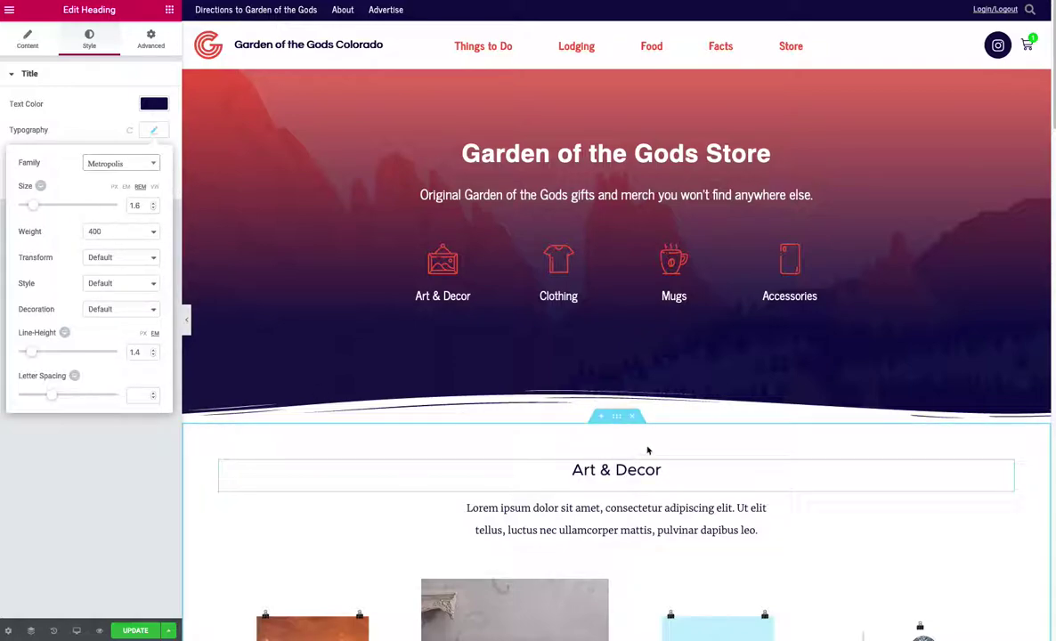